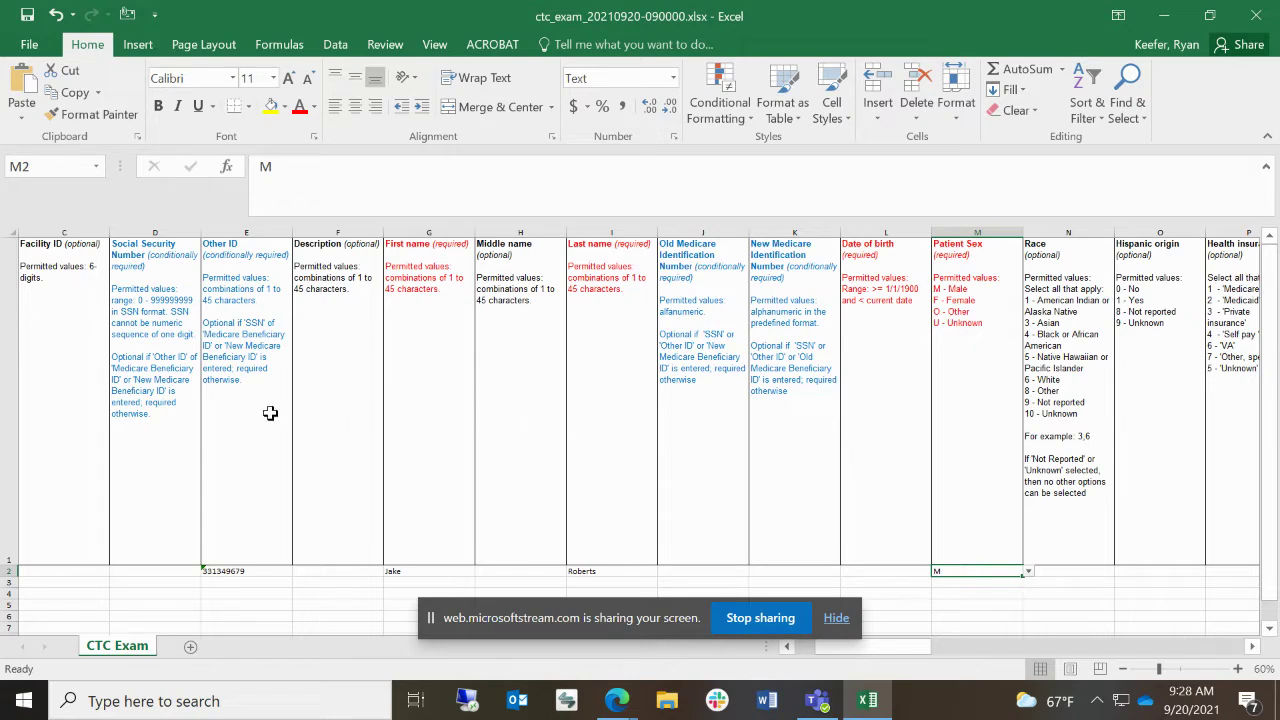
Examine the Social Security Number, Other ID, Description and First name column headers for their required and optional data rules.
left_click(47, 402)
key("Right")
key("Right")
key("Right")
key("Right")
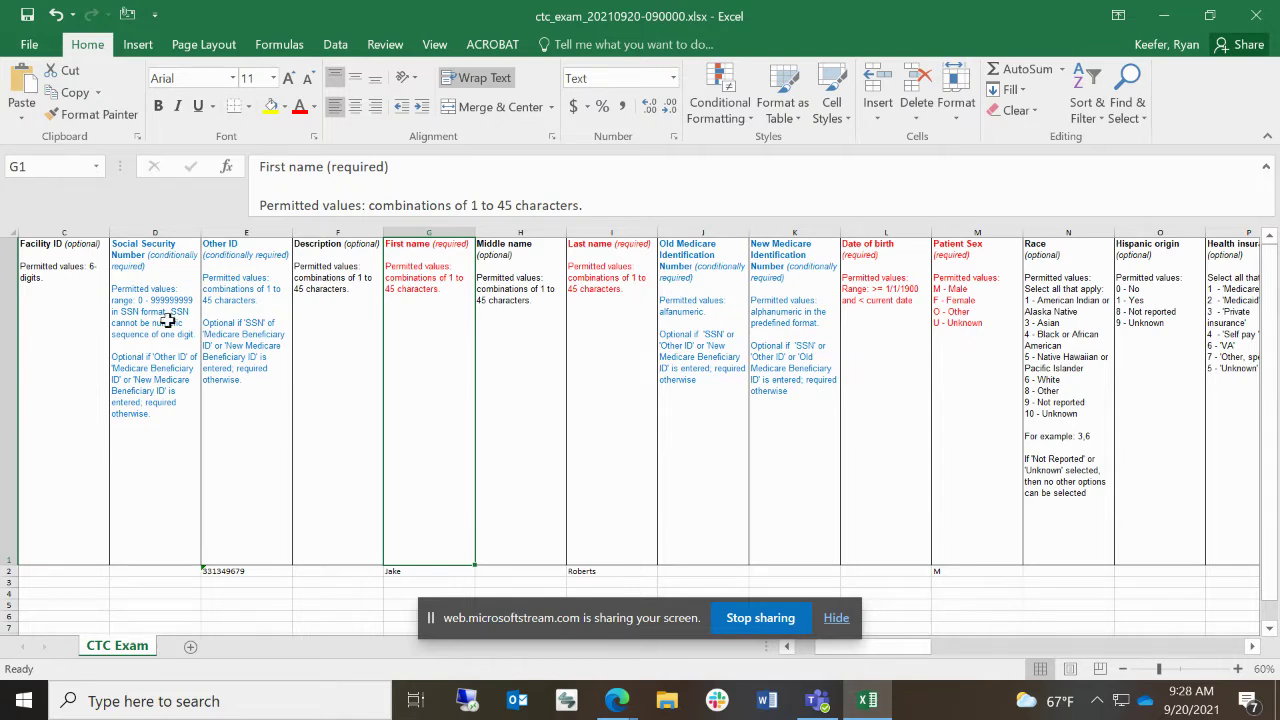
left_click(233, 324)
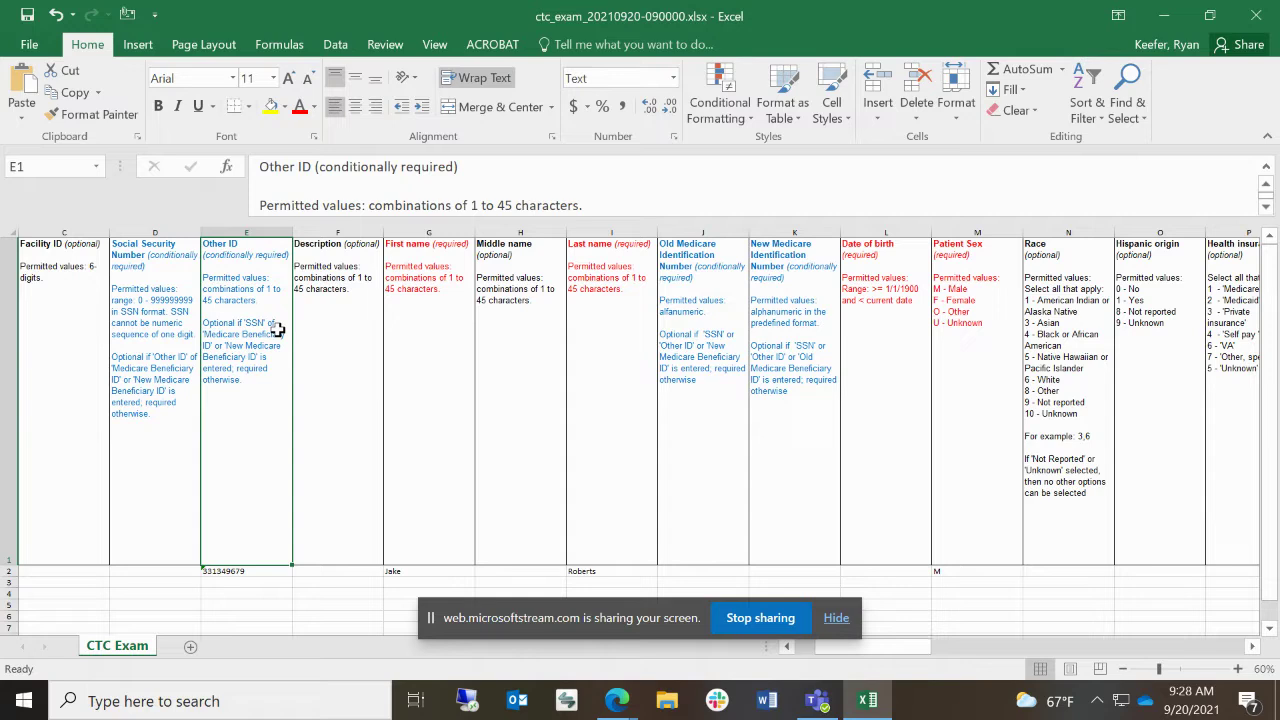
left_click(337, 346)
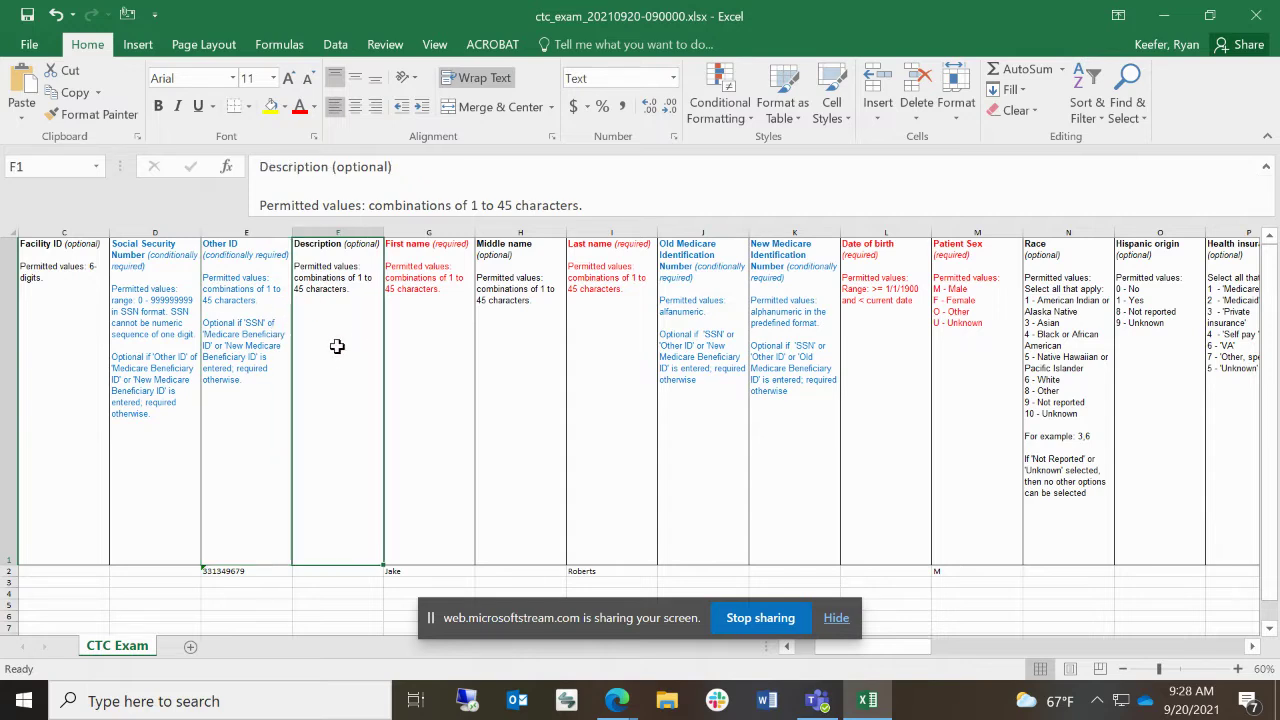
left_click(228, 400)
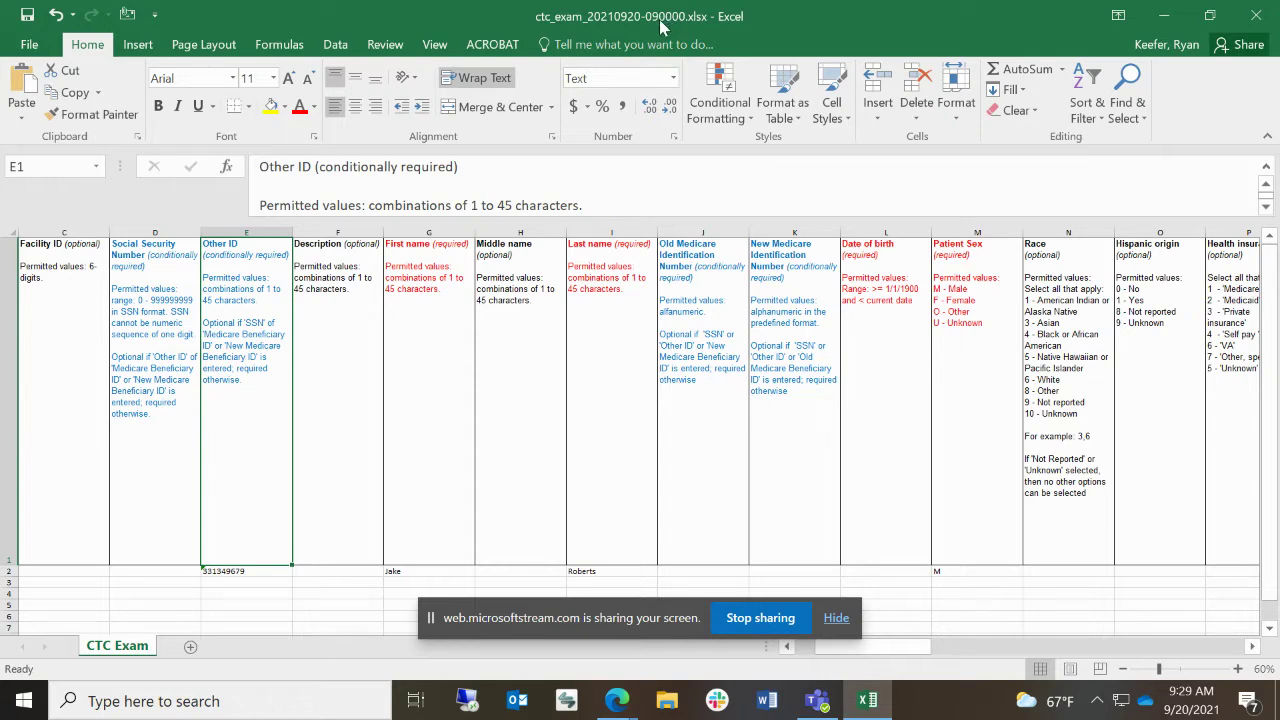
Save the ctc_exam_20210920-090000.xlsx workbook and close it.
left_click(27, 14)
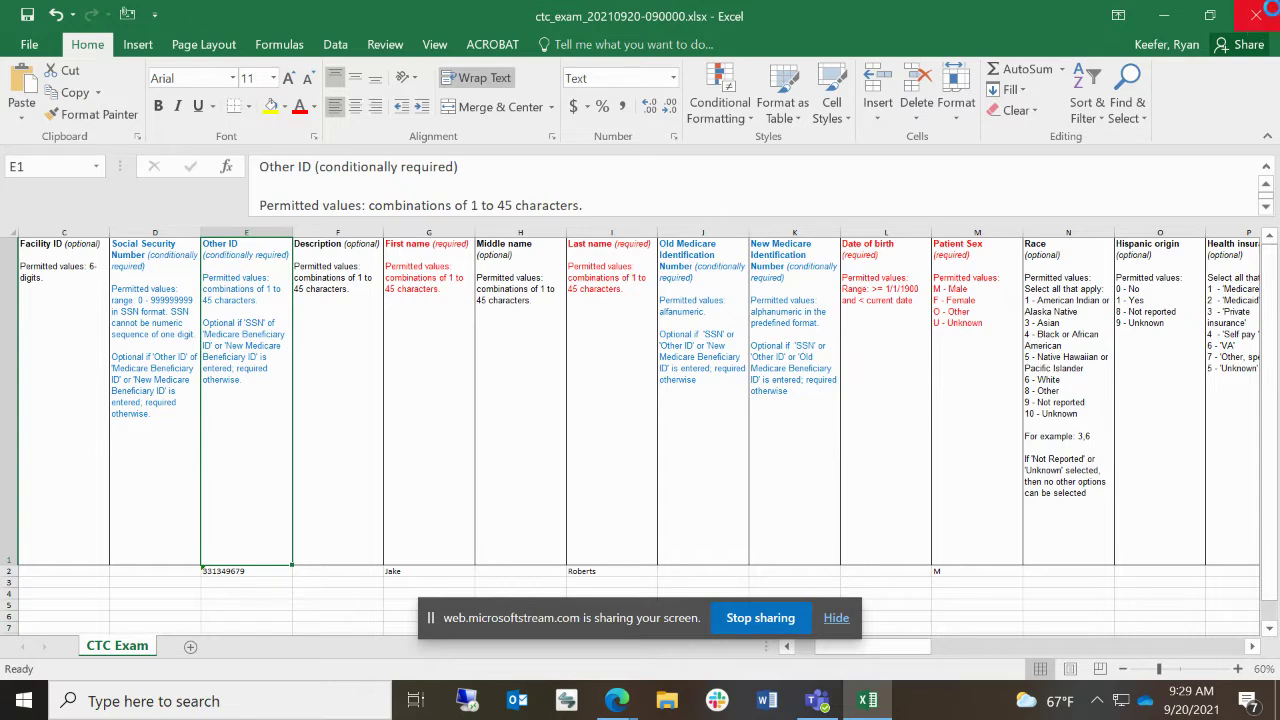
left_click(1270, 12)
Switch to the CTC Registry site in Edge and open its Upload Data page.
left_click(614, 705)
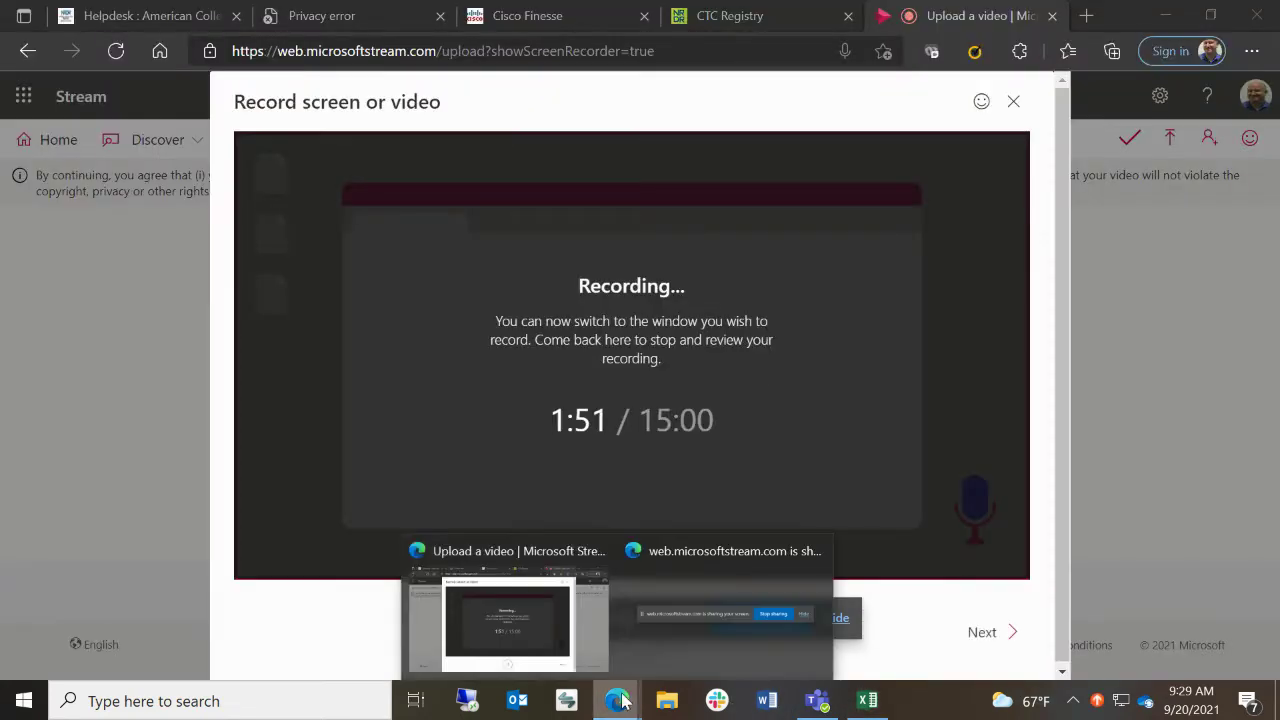
left_click(517, 634)
left_click(714, 20)
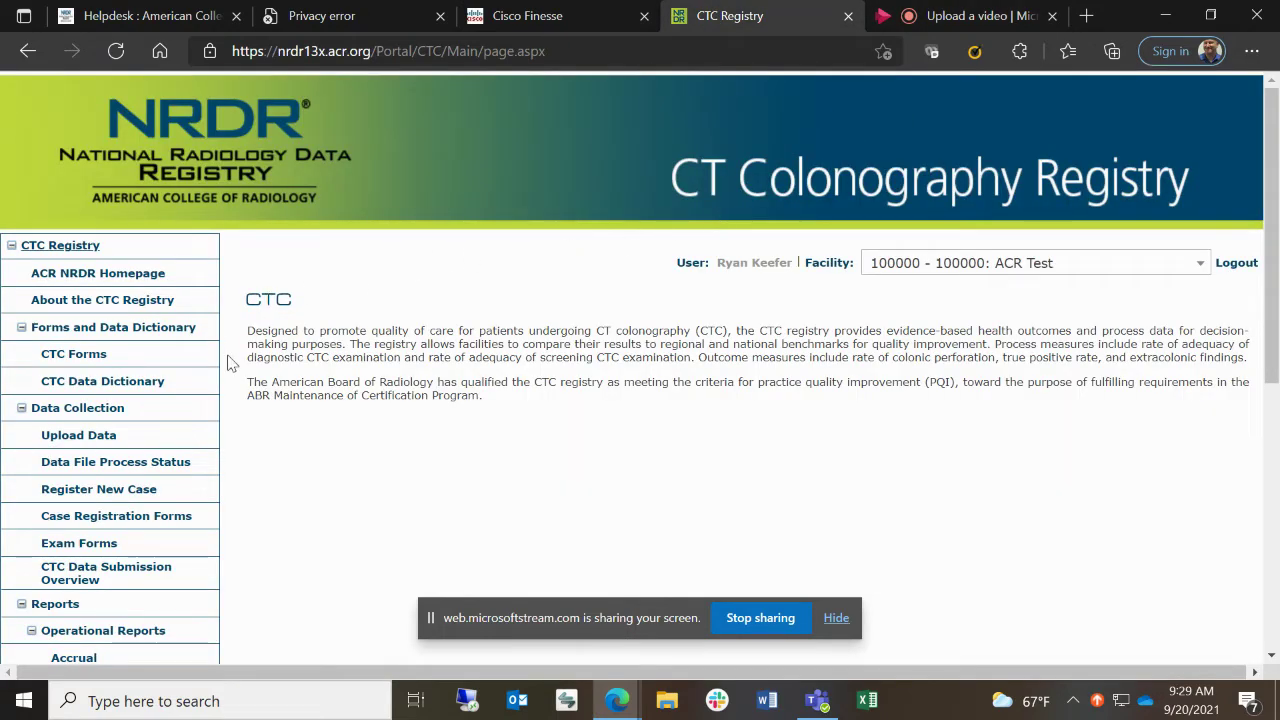
left_click(88, 437)
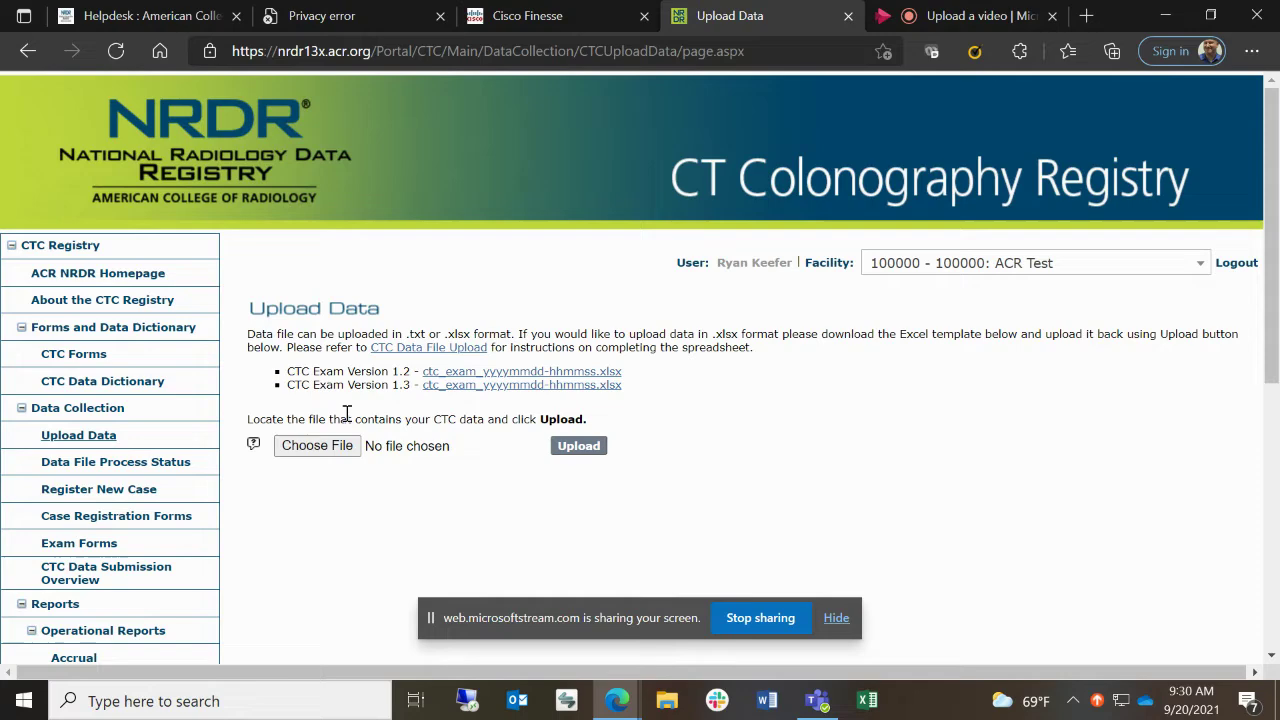
Choose ctc_exam_20210920-090000.xlsx from the Documents folder as the data file to upload.
left_click(318, 446)
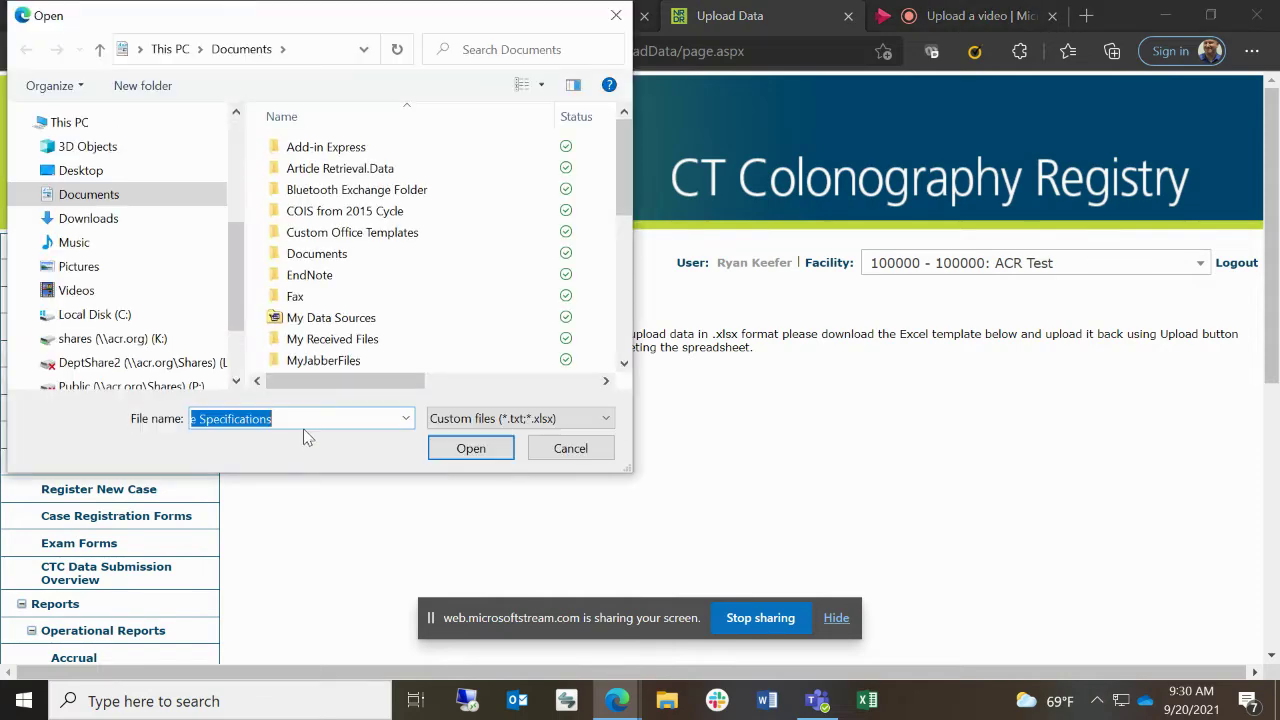
left_click(118, 170)
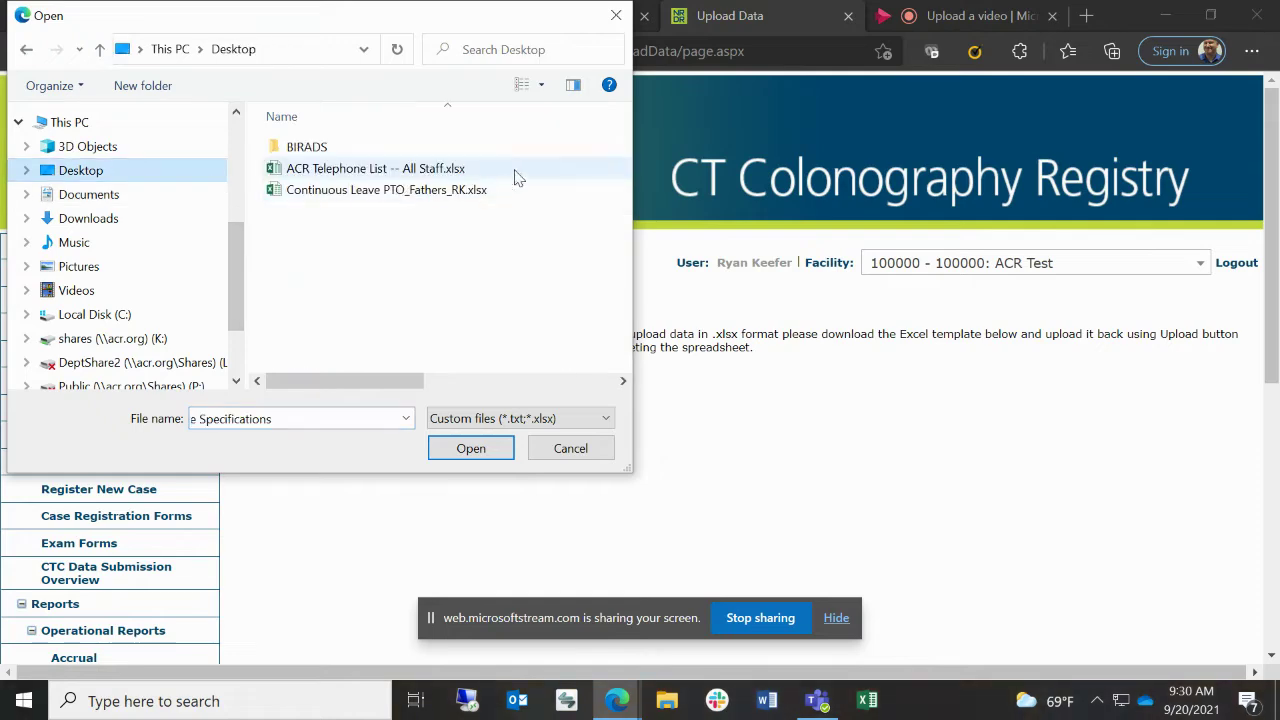
scroll(510, 275, "down", 1)
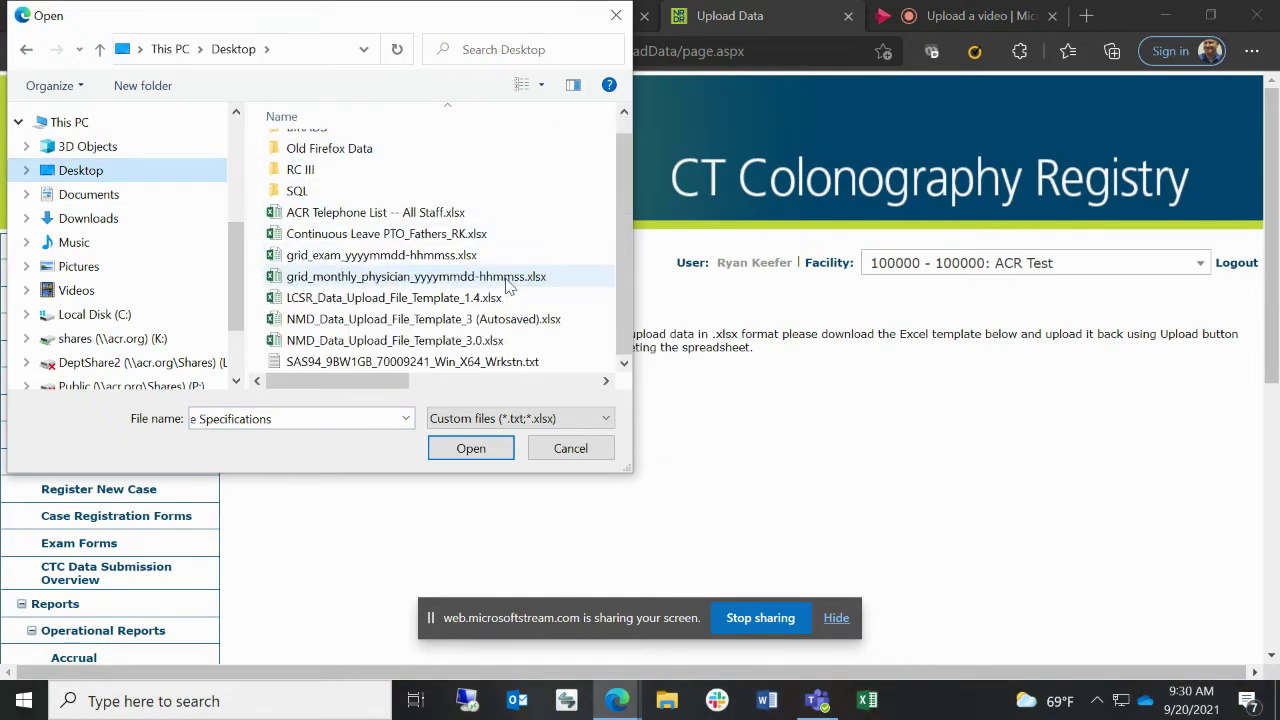
left_click(124, 196)
scroll(497, 287, "down", 5)
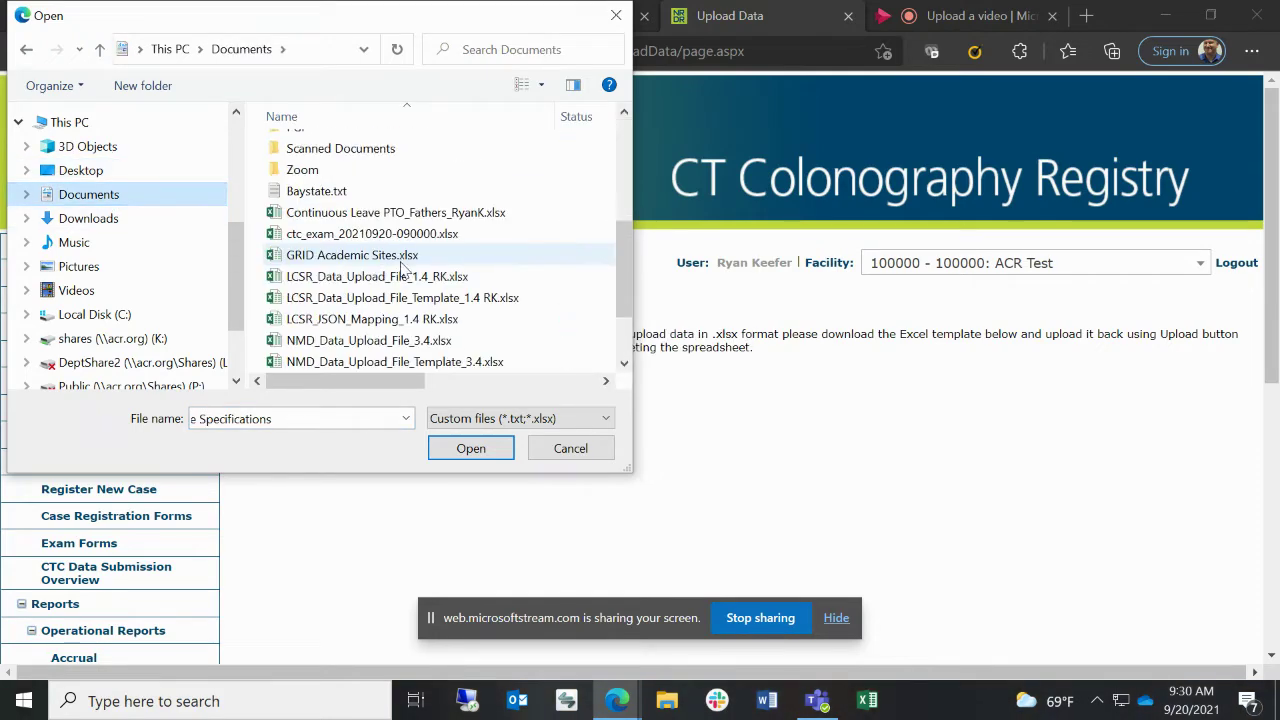
left_click(440, 234)
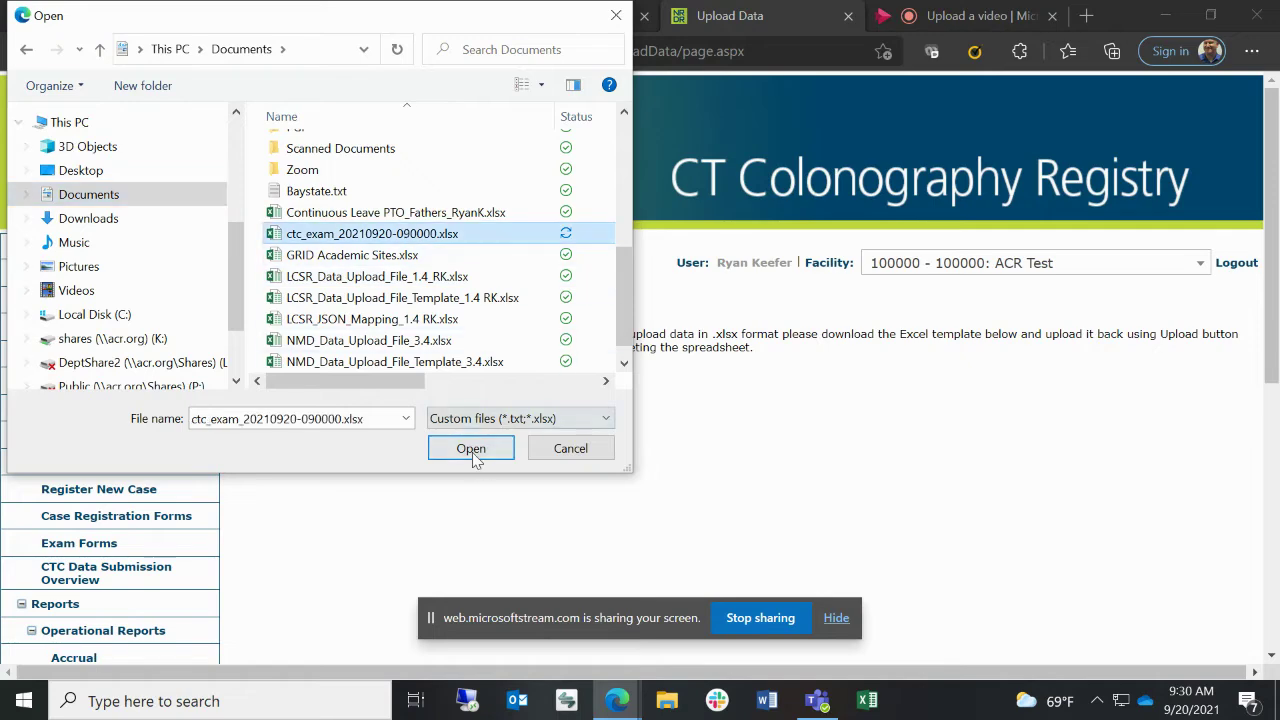
left_click(471, 448)
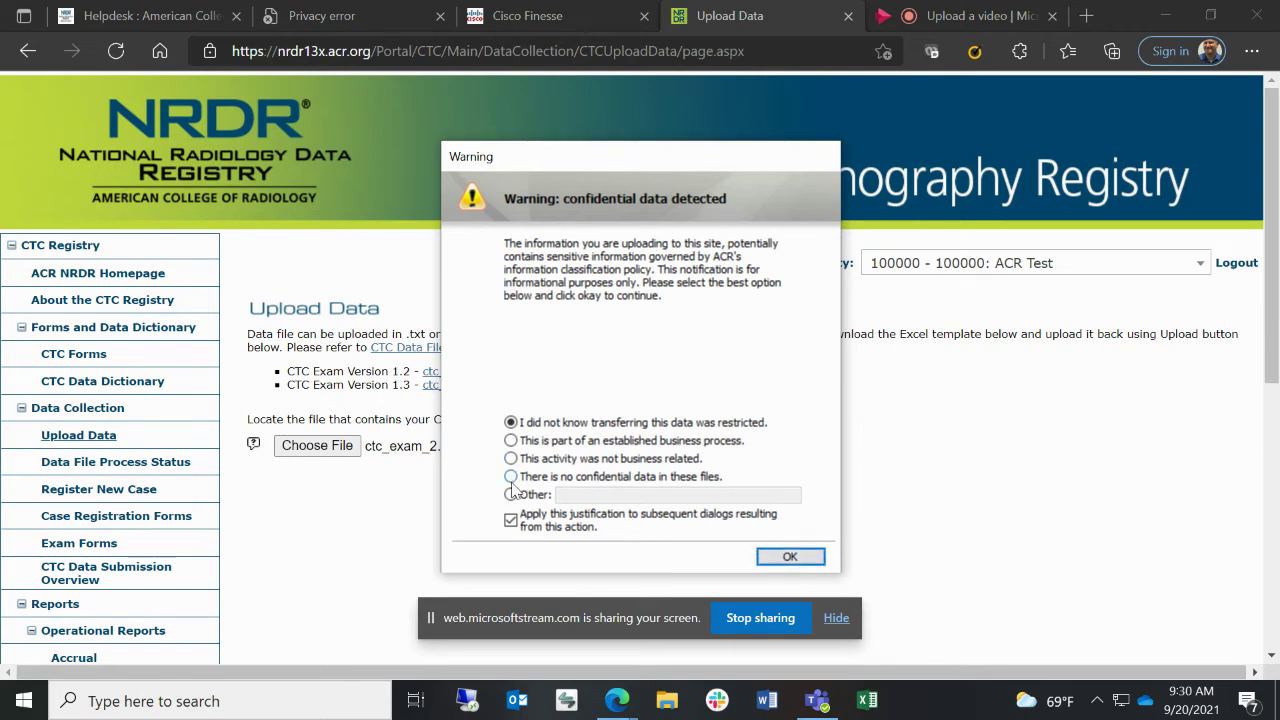
Justify the confidential data transfer as part of an established business process and submit the chosen file for upload.
left_click(511, 441)
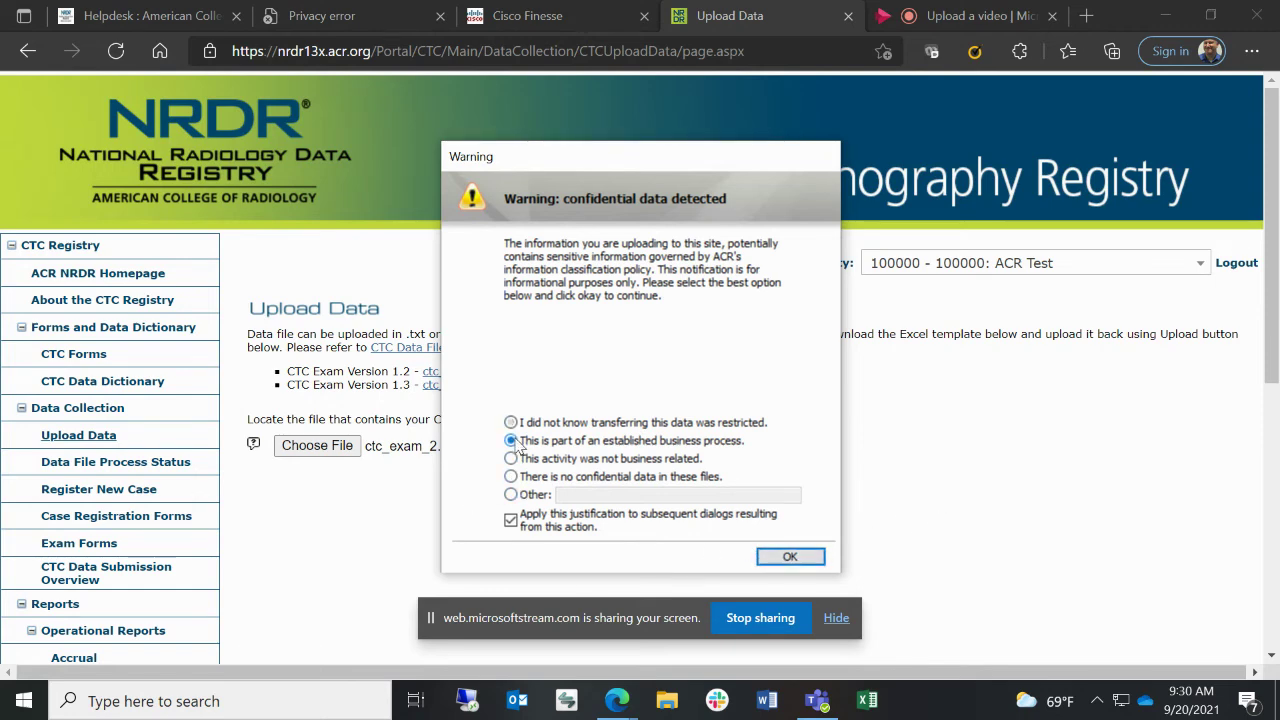
left_click(790, 557)
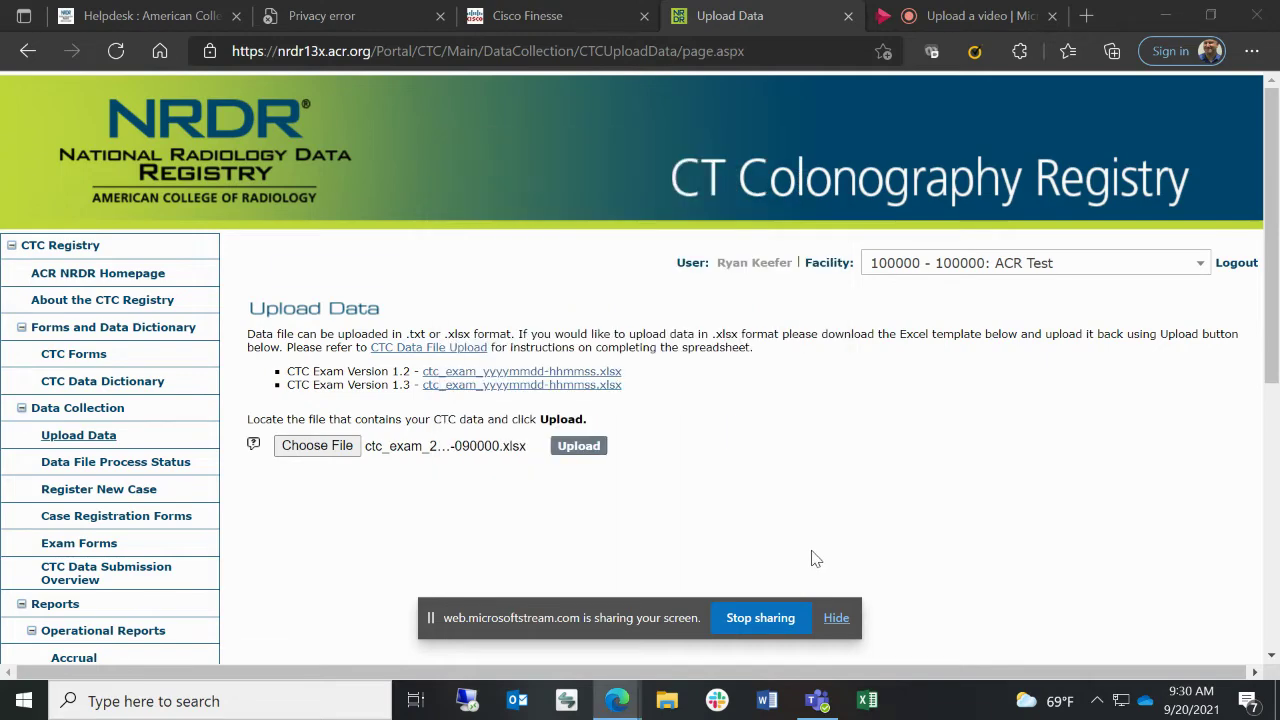
left_click(577, 447)
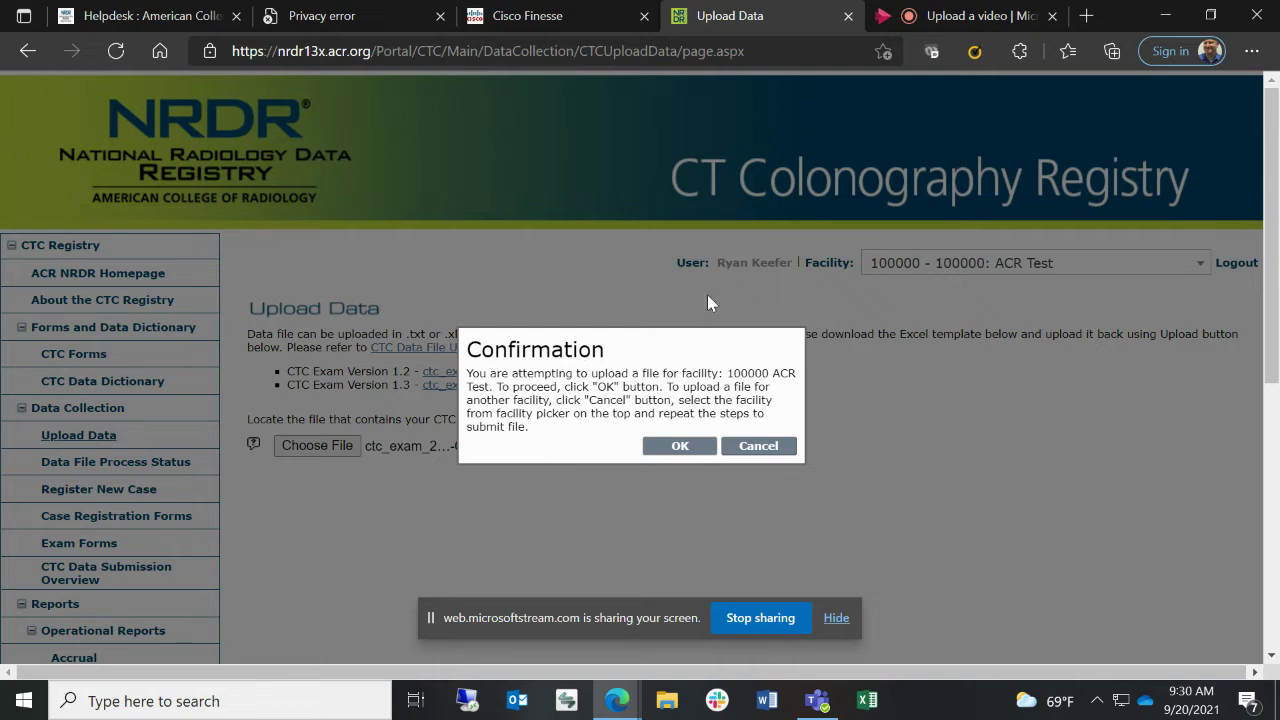
right_click(878, 708)
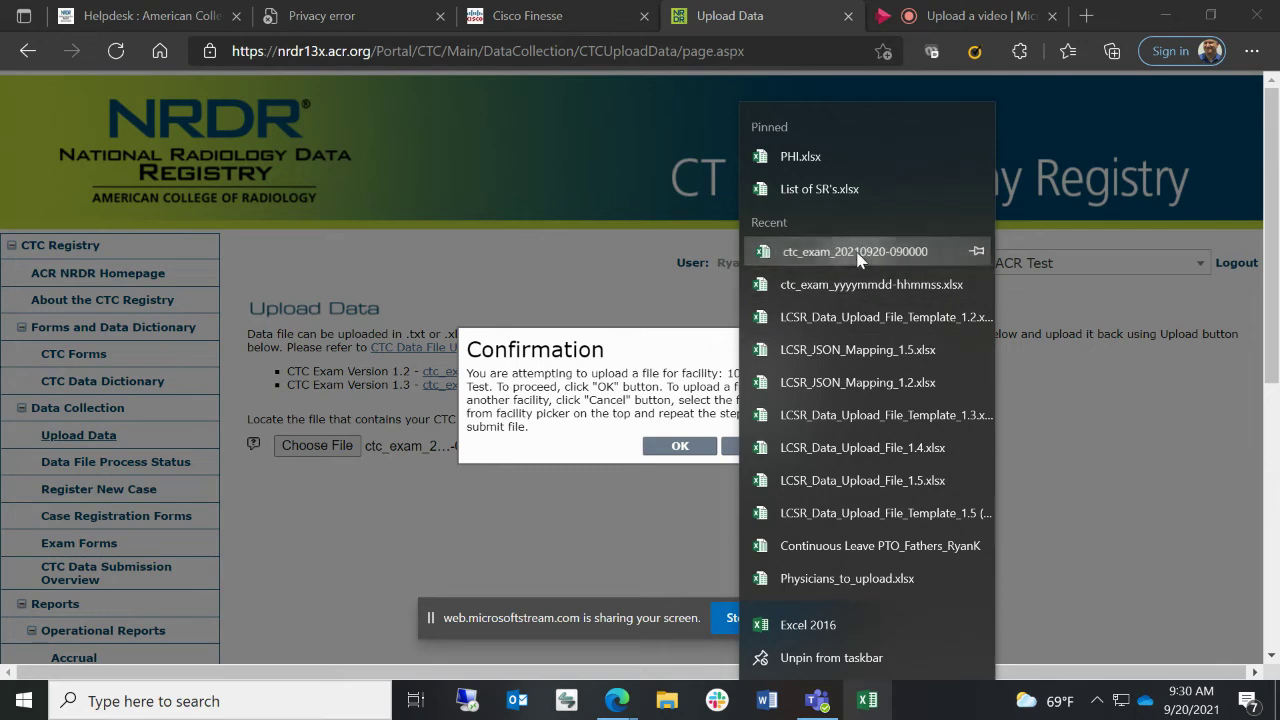
left_click(856, 252)
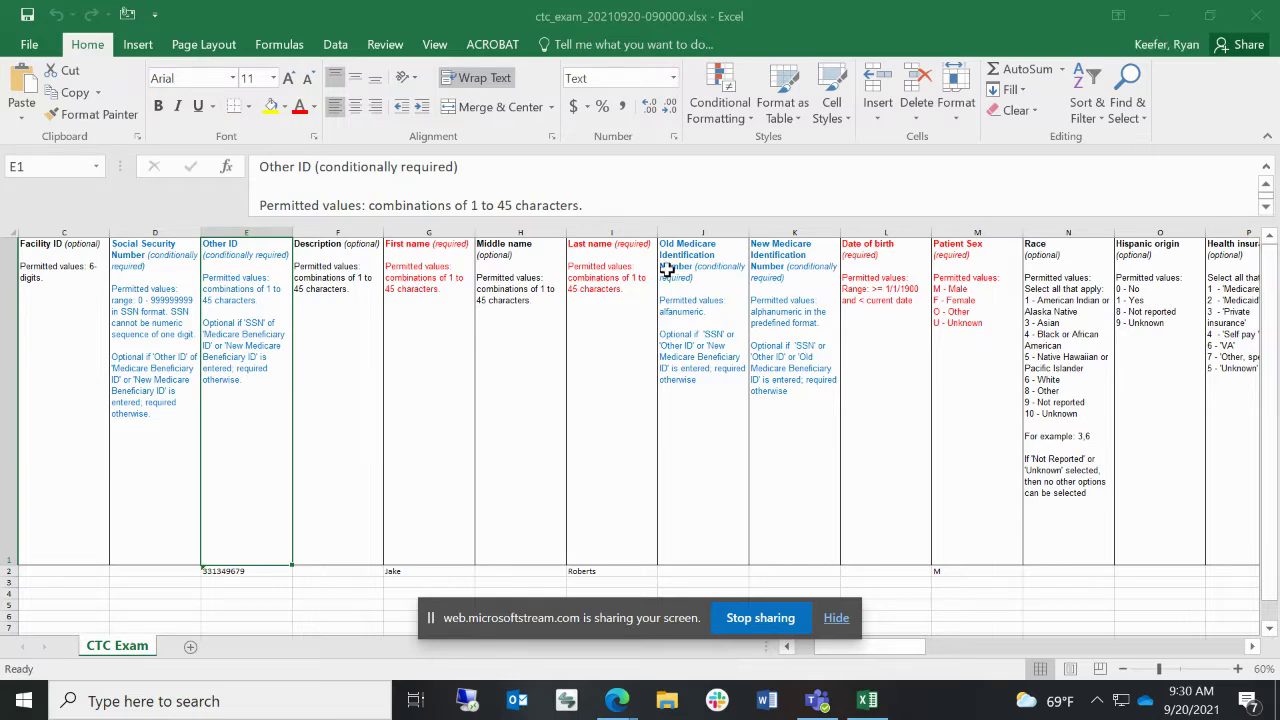
left_click(459, 471)
key("Left")
key("Left")
key("Left")
key("Left")
key("Left")
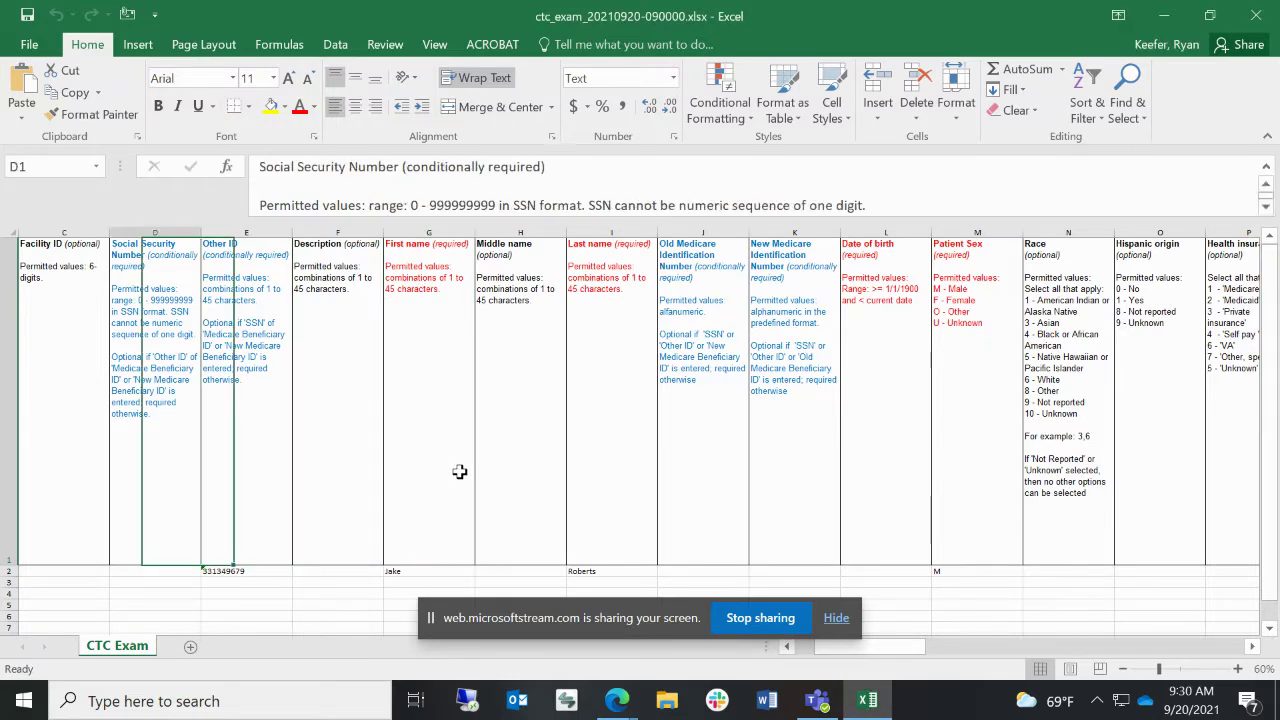
key("Right")
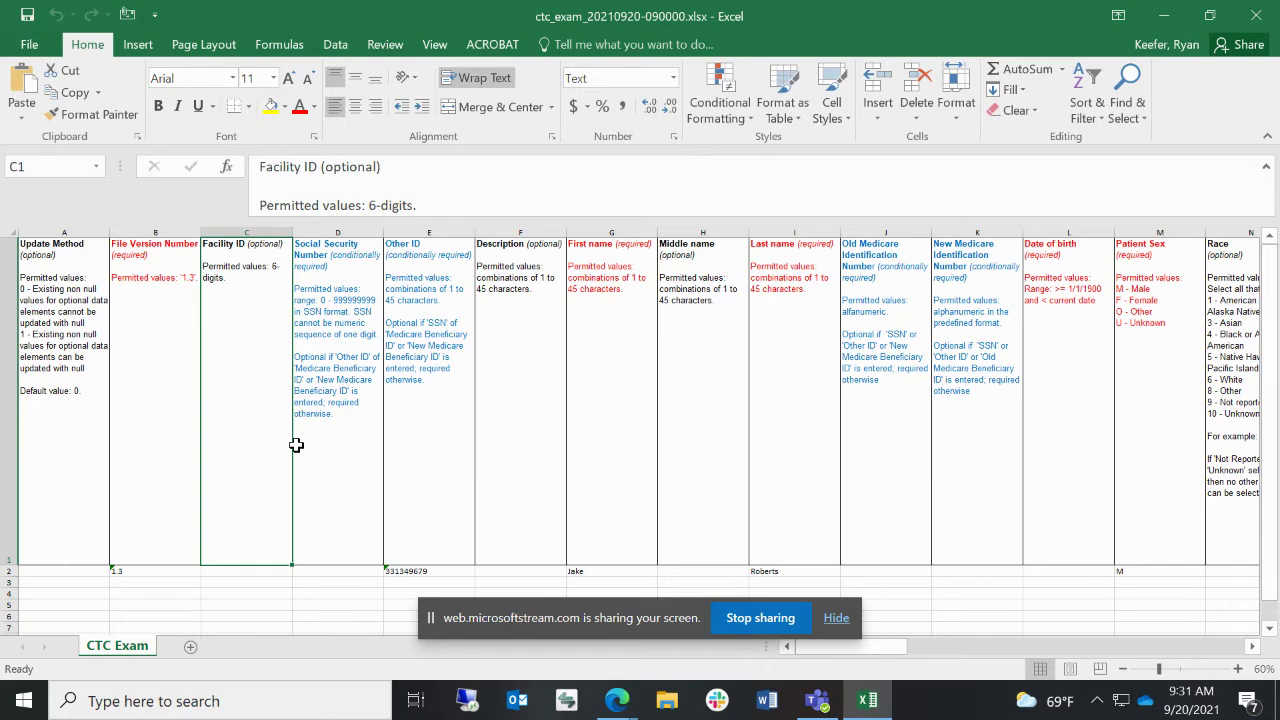
key("Down")
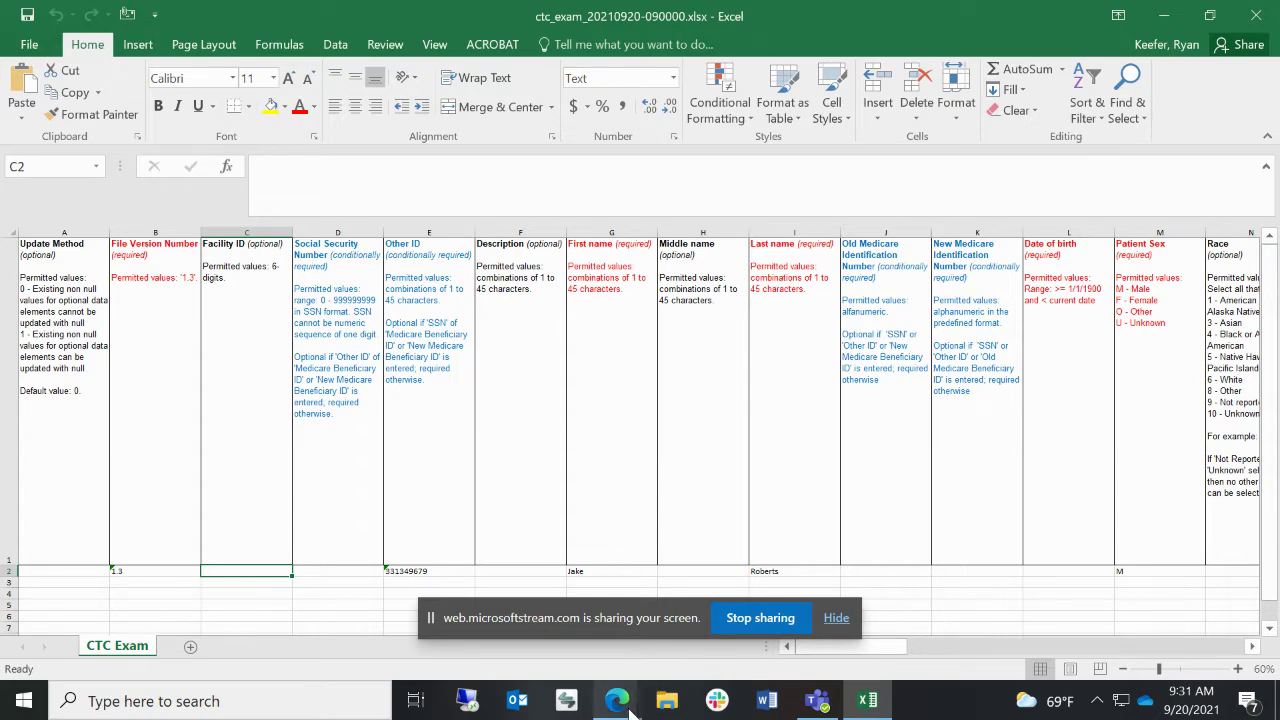
Return to the Upload Data page in Edge and confirm the file upload for the ACR Test facility.
mouse_move(630, 708)
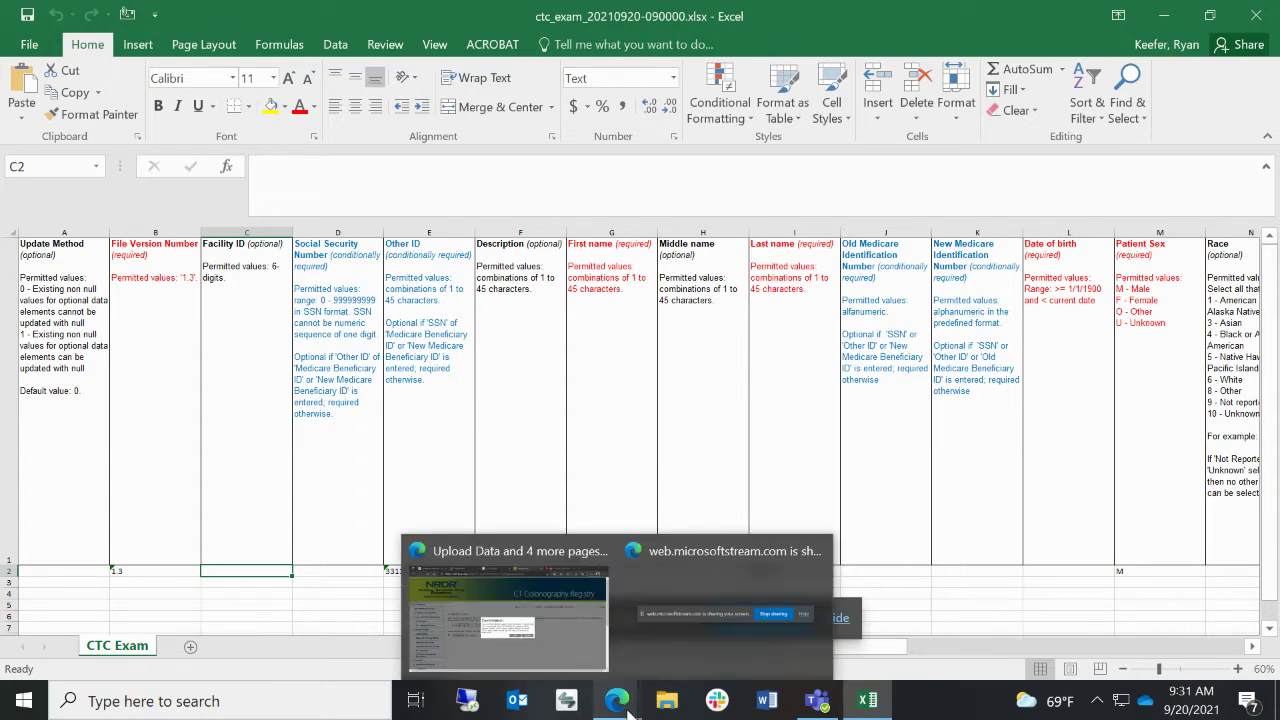
left_click(573, 644)
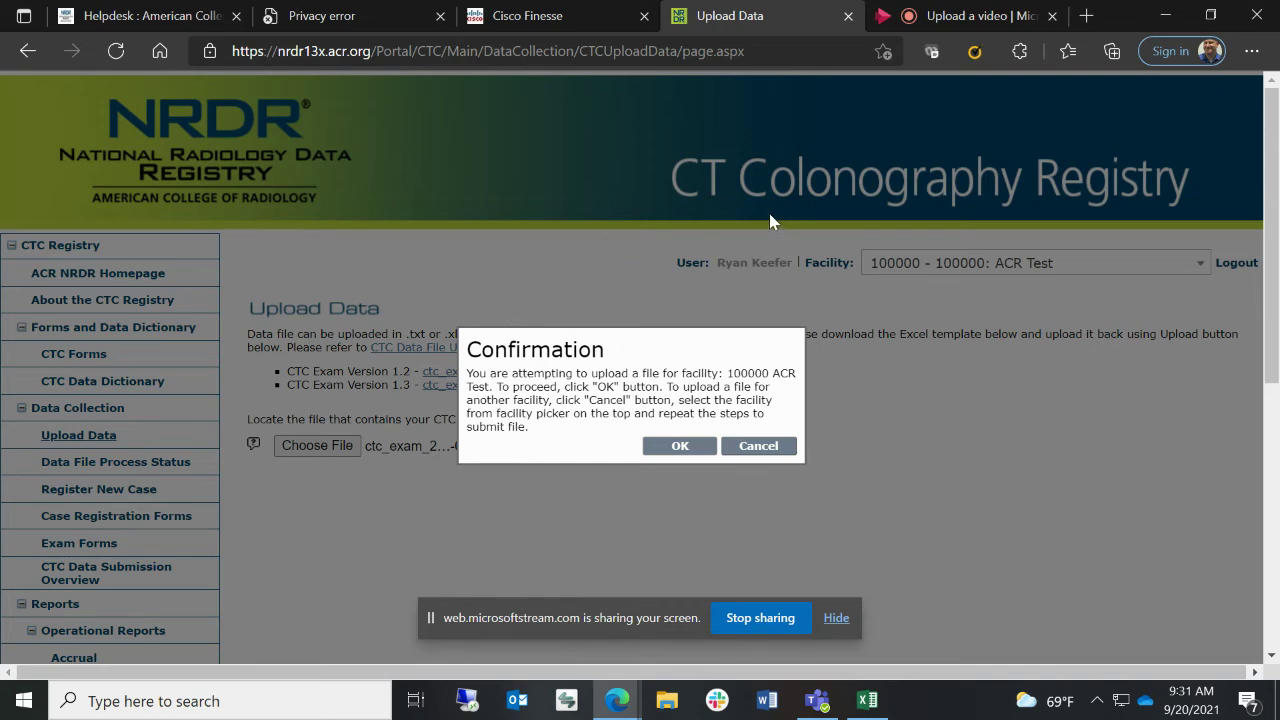
left_click(679, 446)
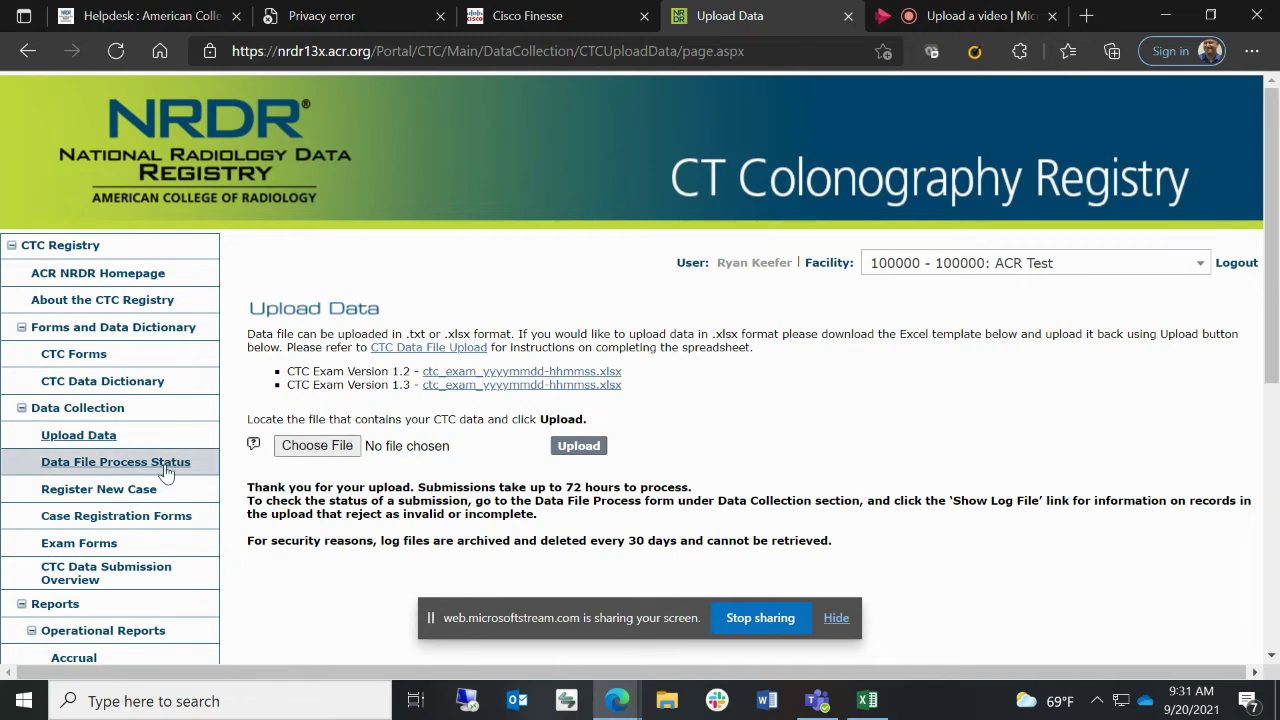
Open the Data File Process Status page and review the status definitions and the list of submitted files.
left_click(135, 467)
scroll(320, 480, "down", 3)
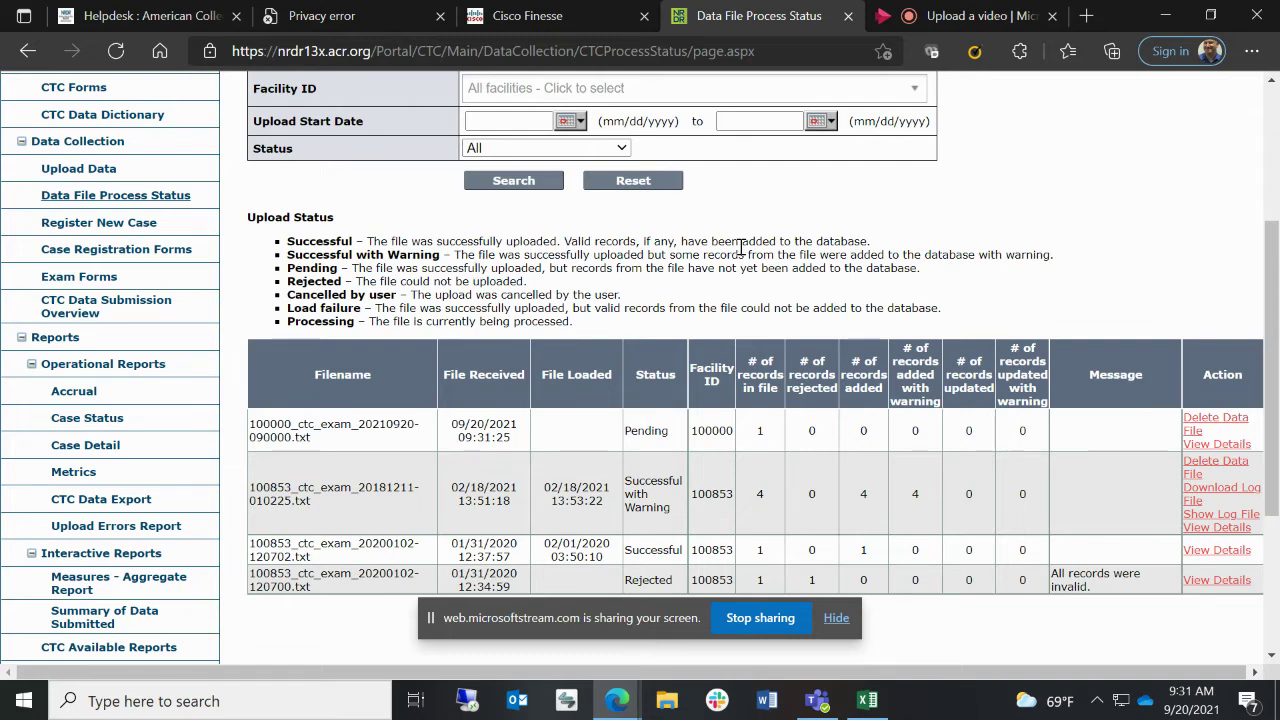
scroll(375, 283, "up", 2)
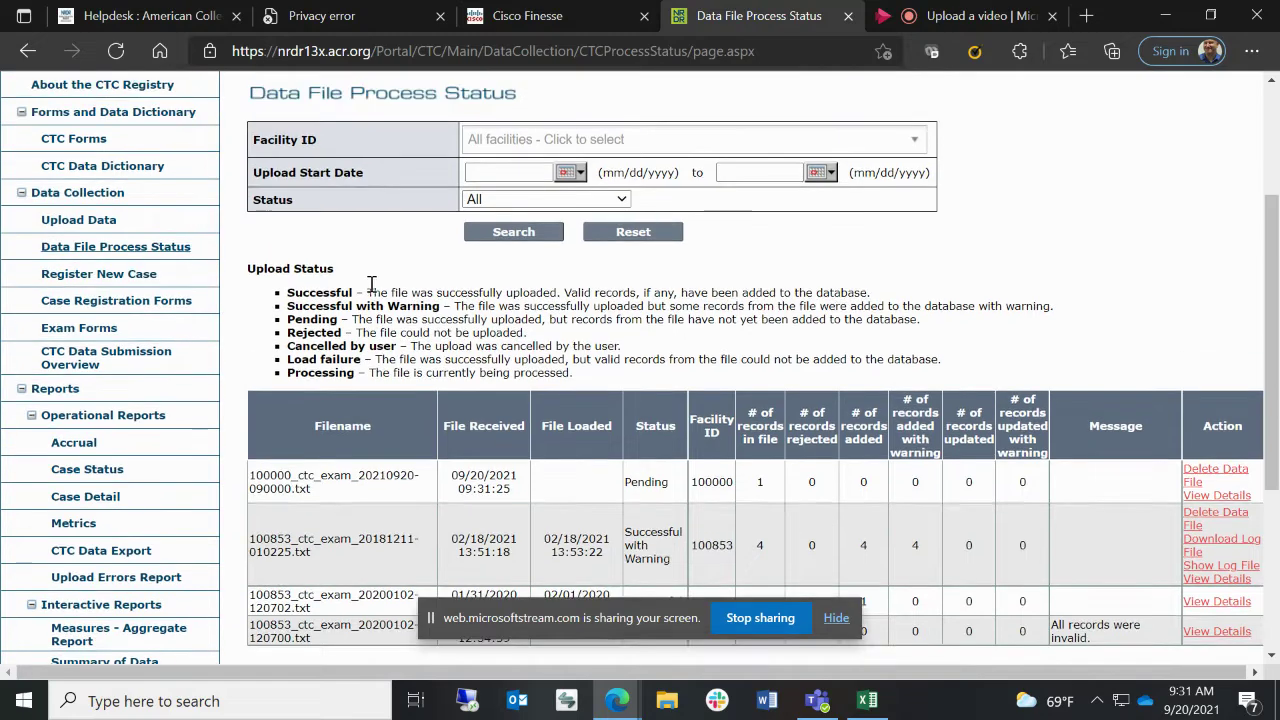
scroll(420, 295, "down", 2)
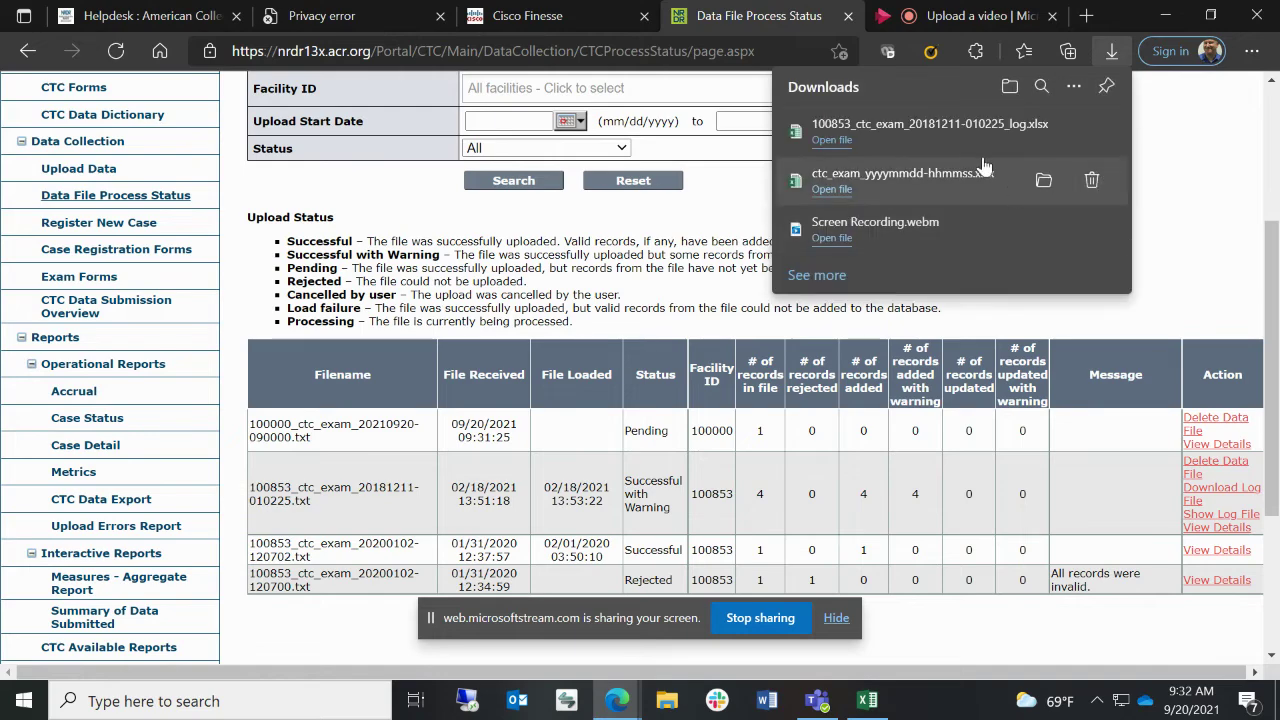
left_click(910, 134)
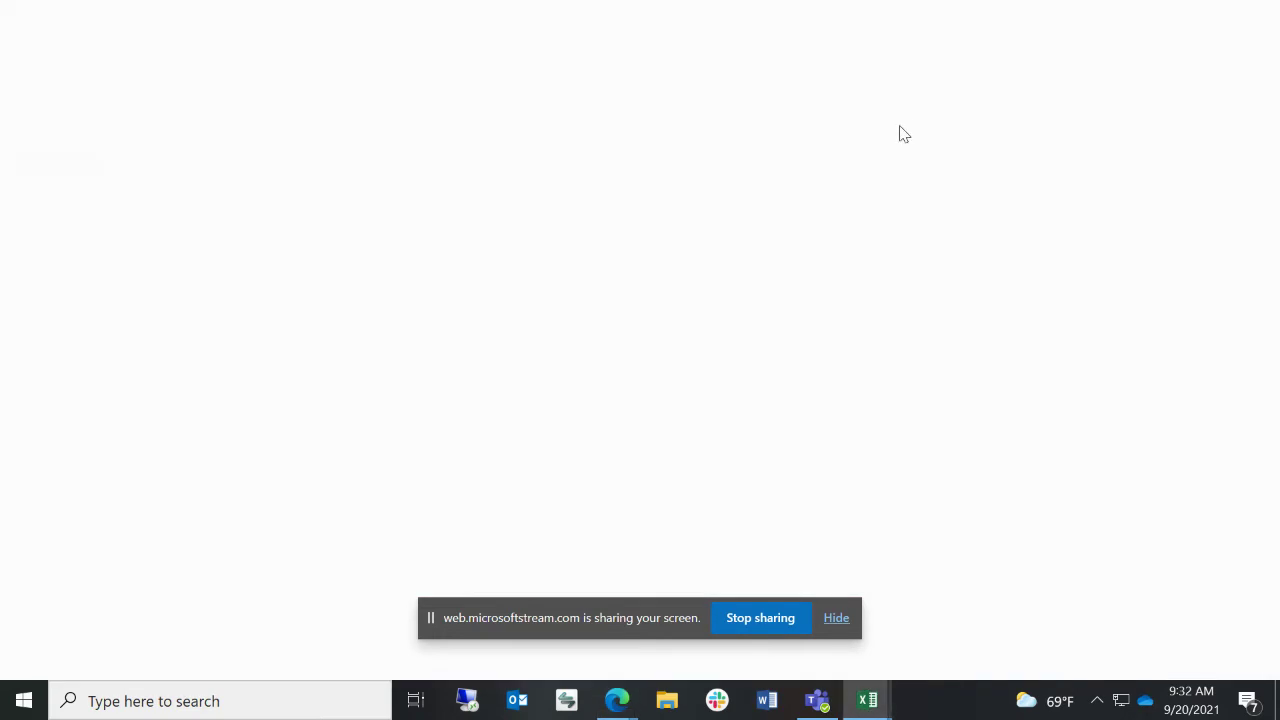
scroll(917, 509, "down", 4)
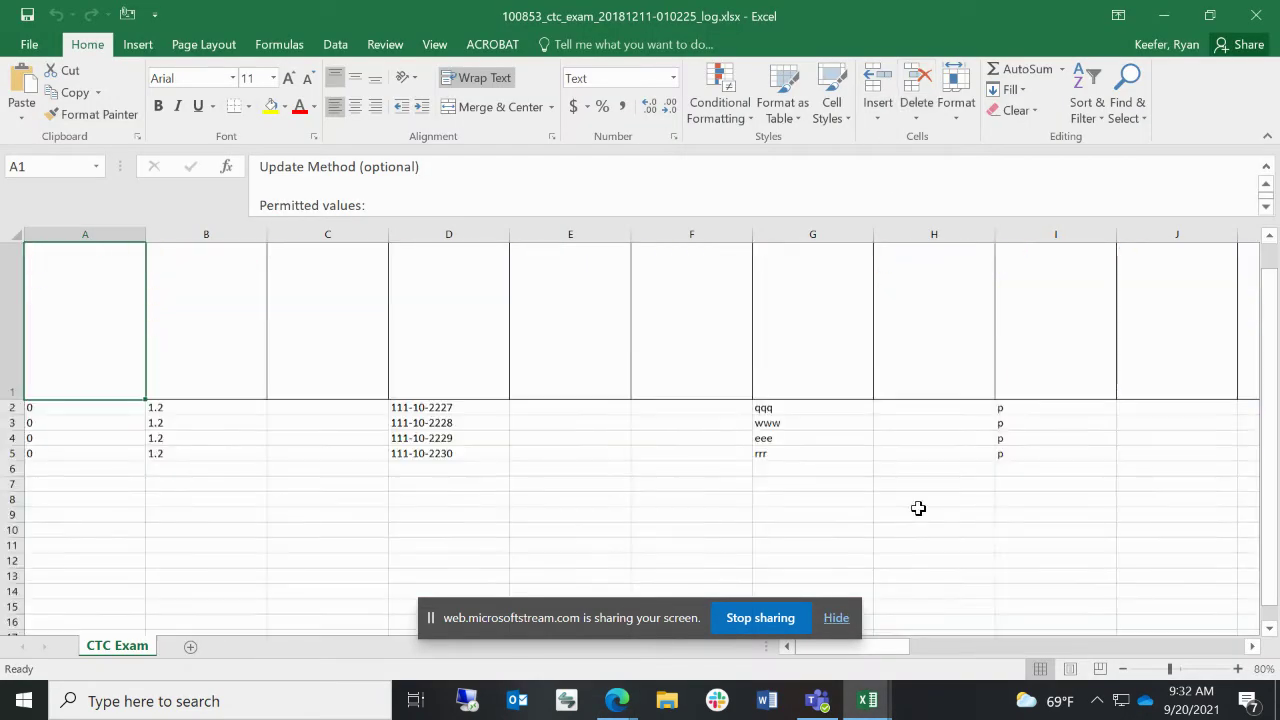
scroll(975, 443, "up", 5)
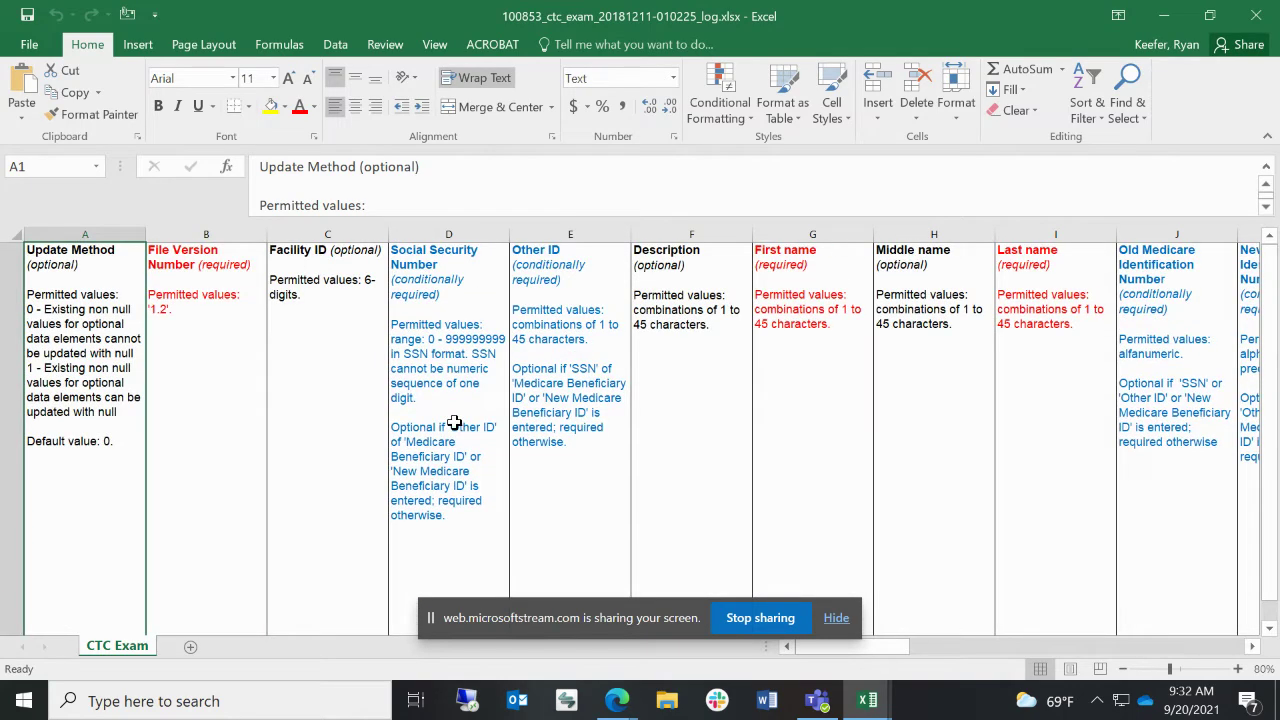
scroll(451, 417, "down", 1)
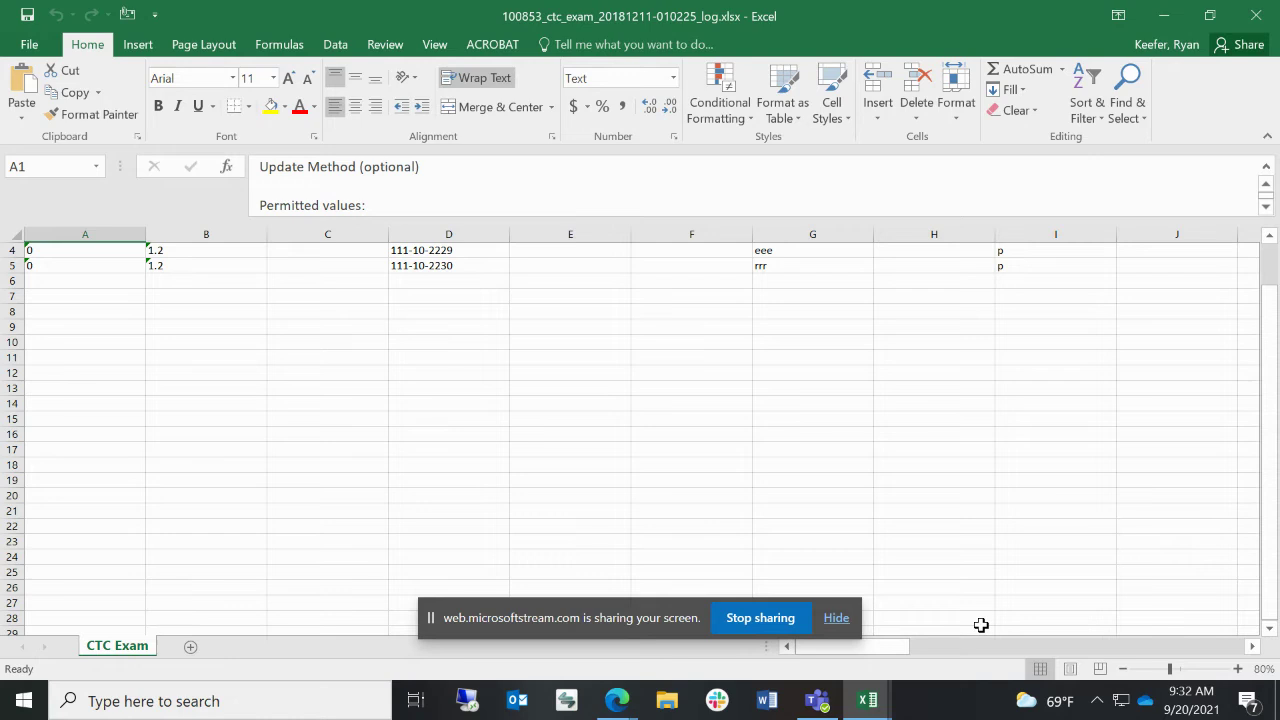
Return to Edge, show the log file for 100853_ctc_exam_20181211-010225.txt and examine the record statuses and warnings across its columns.
left_click(878, 699)
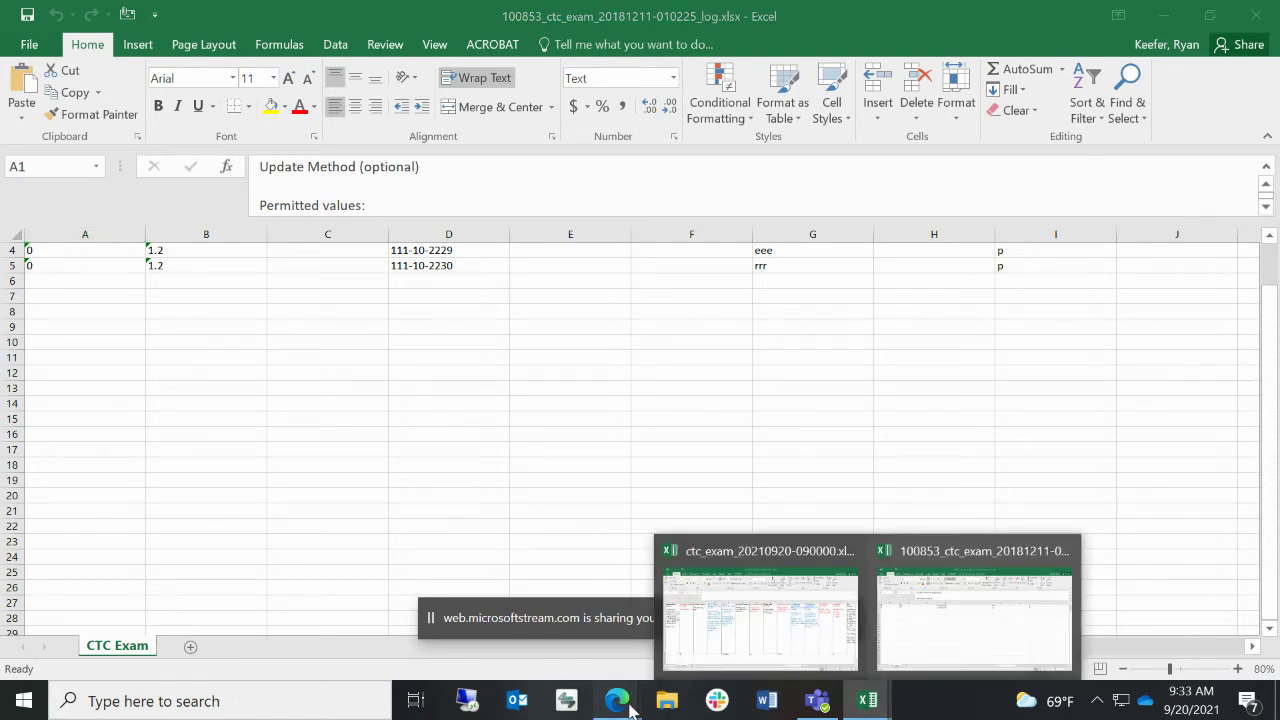
mouse_move(620, 700)
left_click(525, 585)
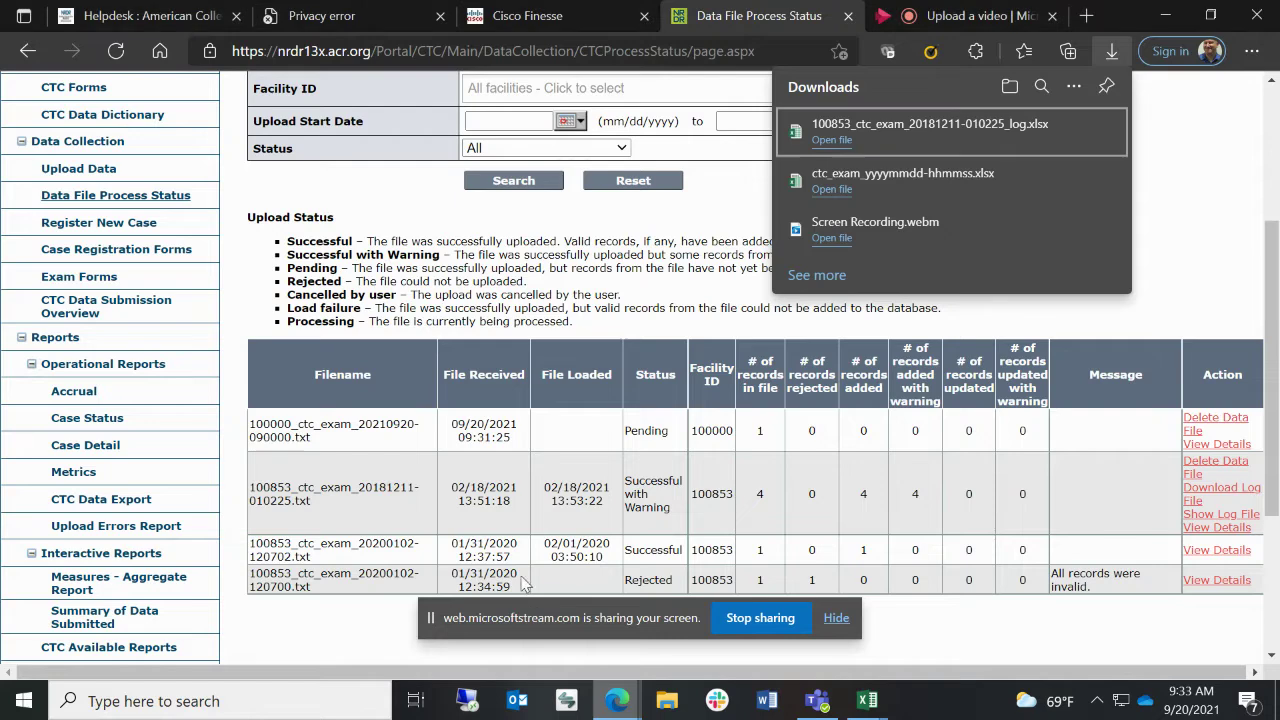
left_click(1225, 516)
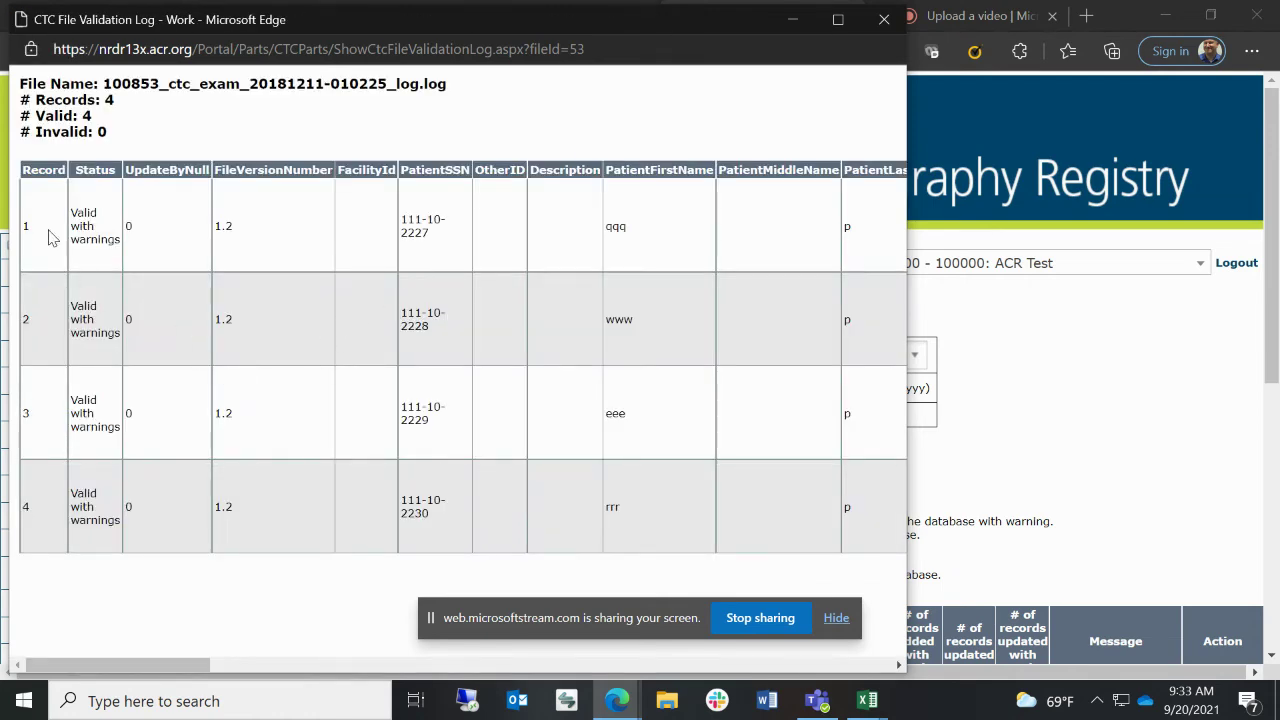
left_click_drag(153, 668, 566, 690)
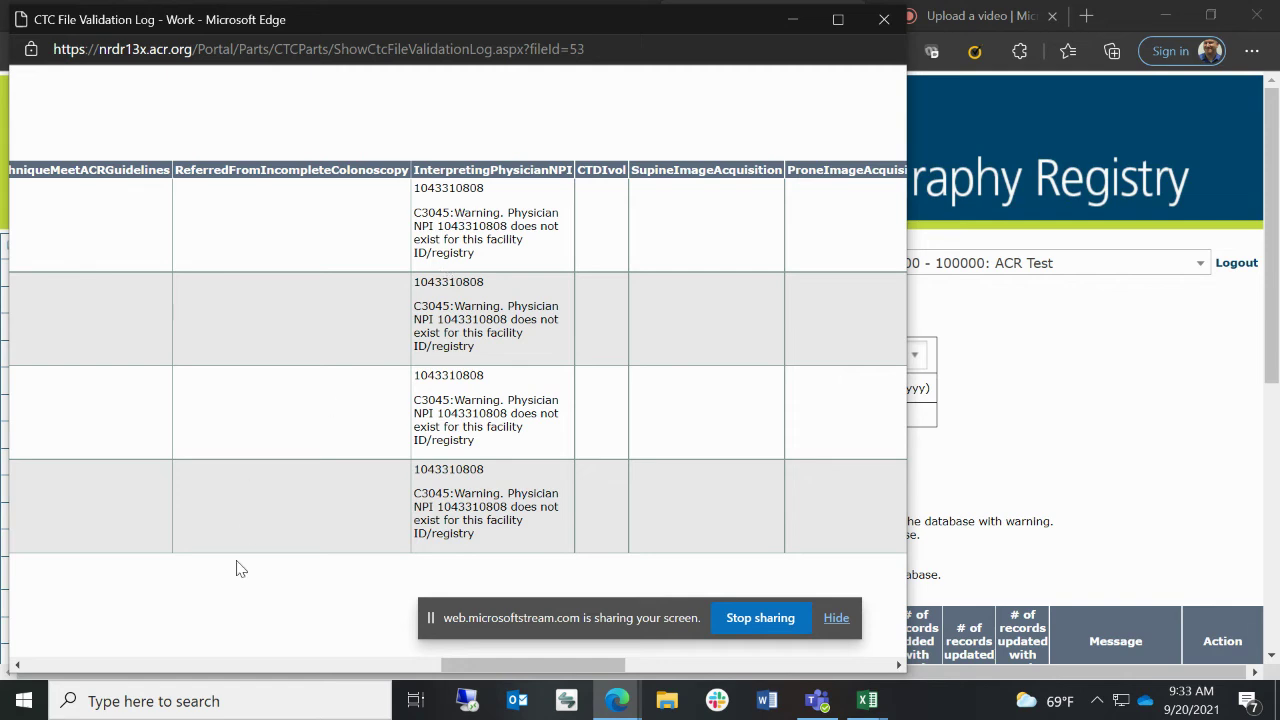
left_click_drag(486, 677, 17, 668)
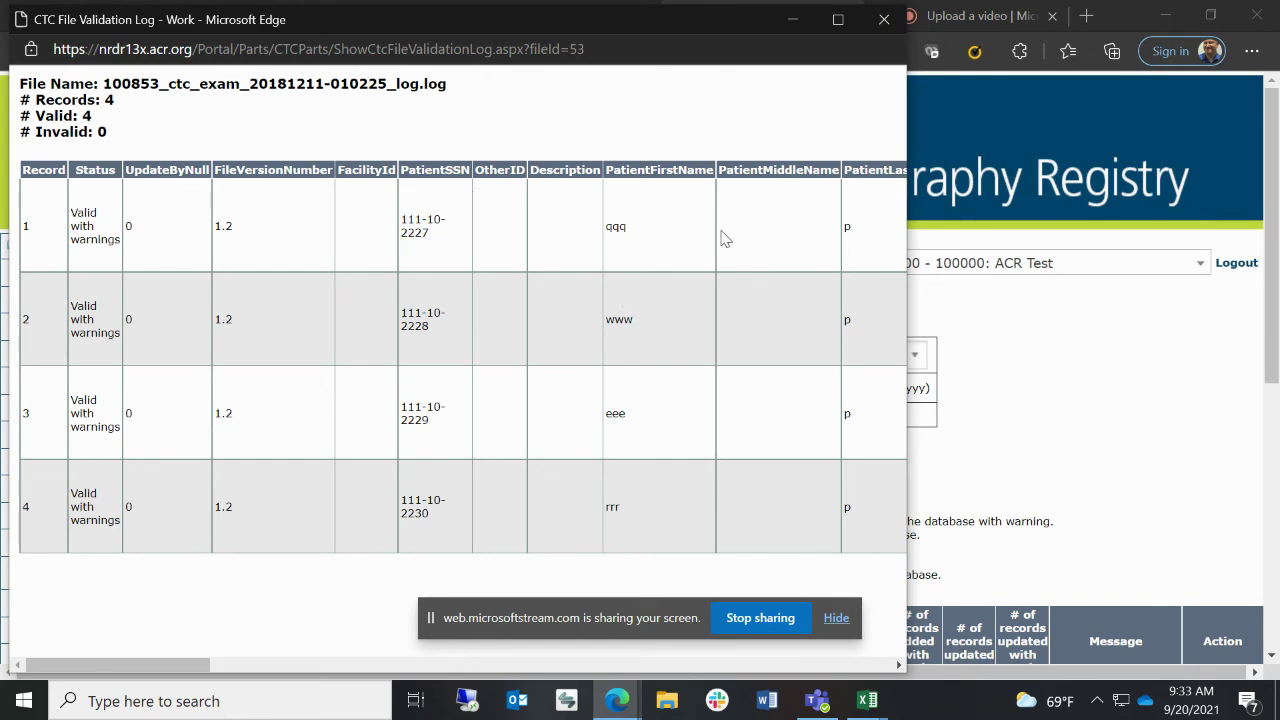
scroll(878, 667, "right", 15)
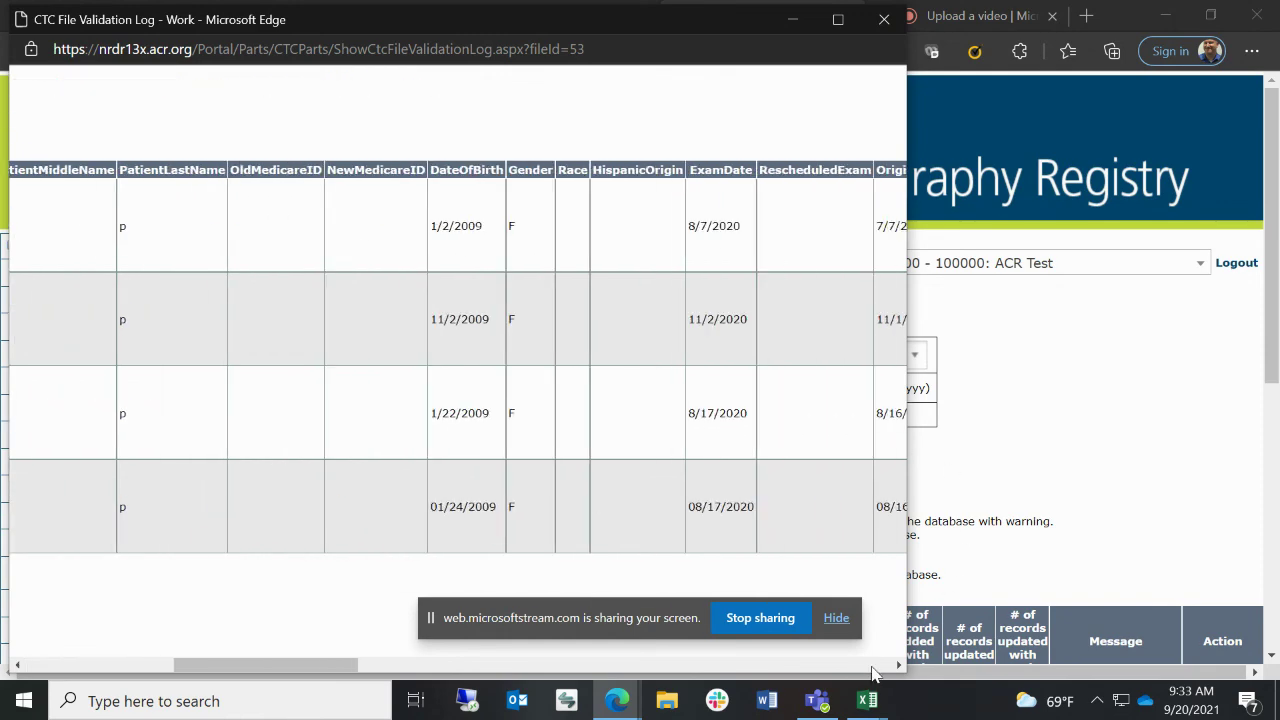
scroll(884, 665, "right", 3)
left_click(1170, 371)
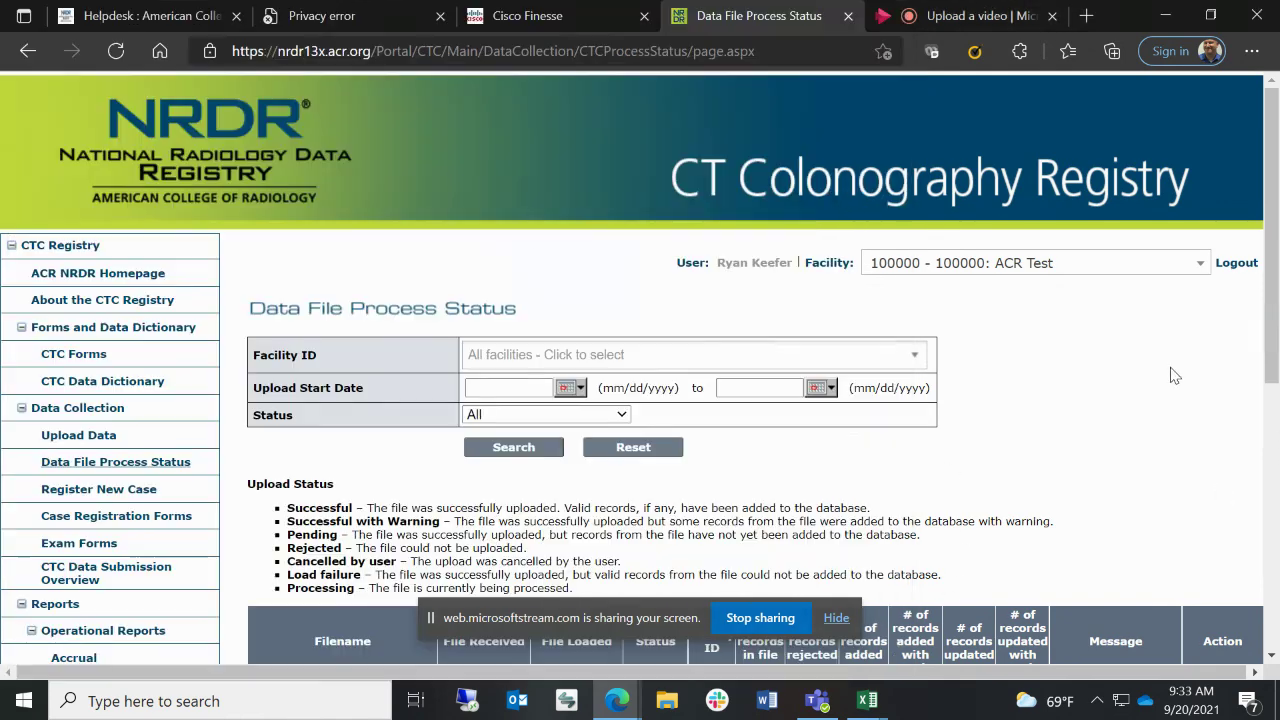